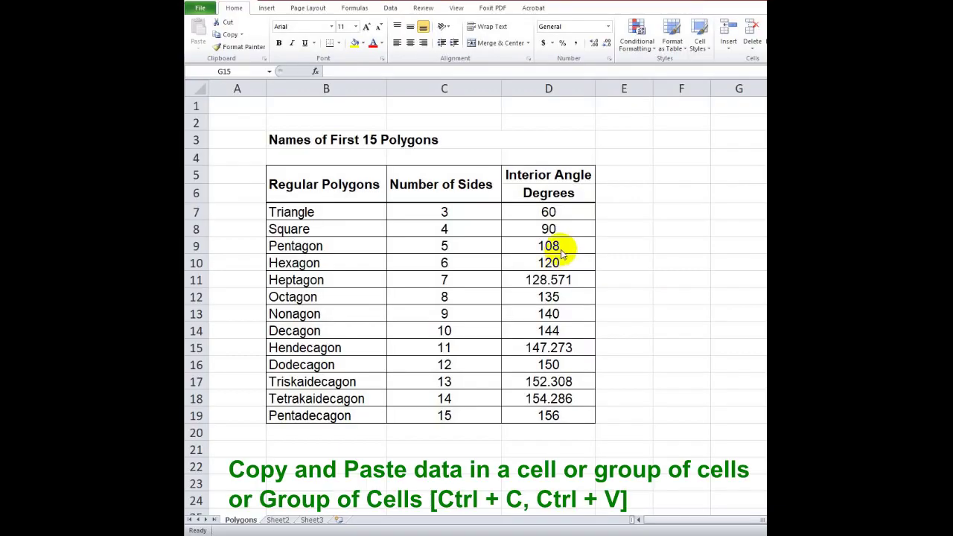
- Copy the 60 from cell D7 into cell F7
click(559, 211)
key(ctrl+c)
click(672, 211)
key(ctrl+v)
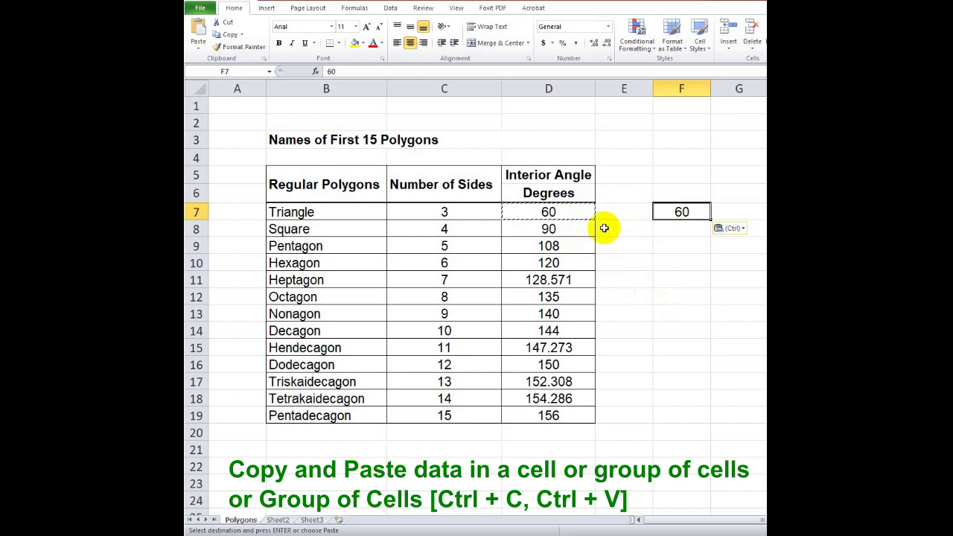
key(Escape)
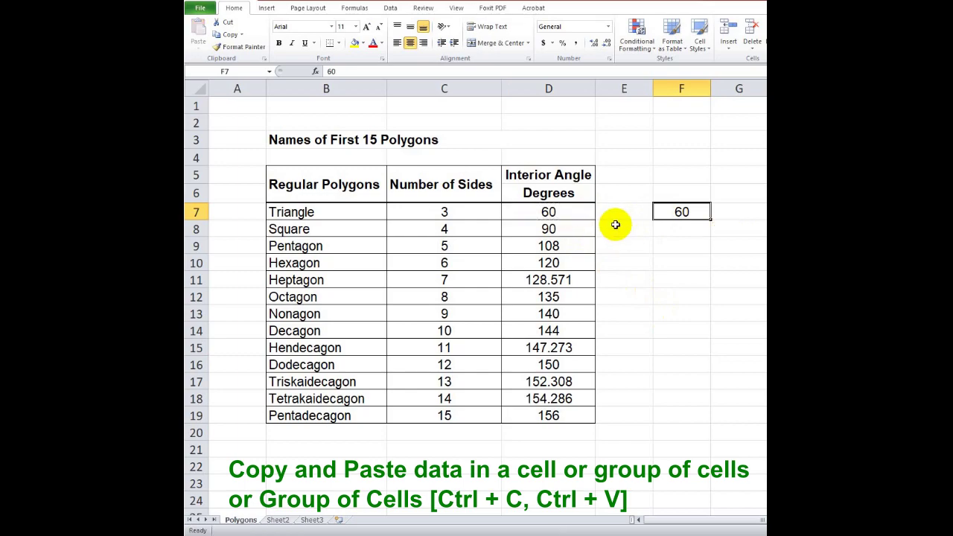
- Copy the Interior Angle Degrees block D5:D19 into F5:F19
drag(570, 174, 570, 417)
key(ctrl+c)
click(664, 177)
key(ctrl+v)
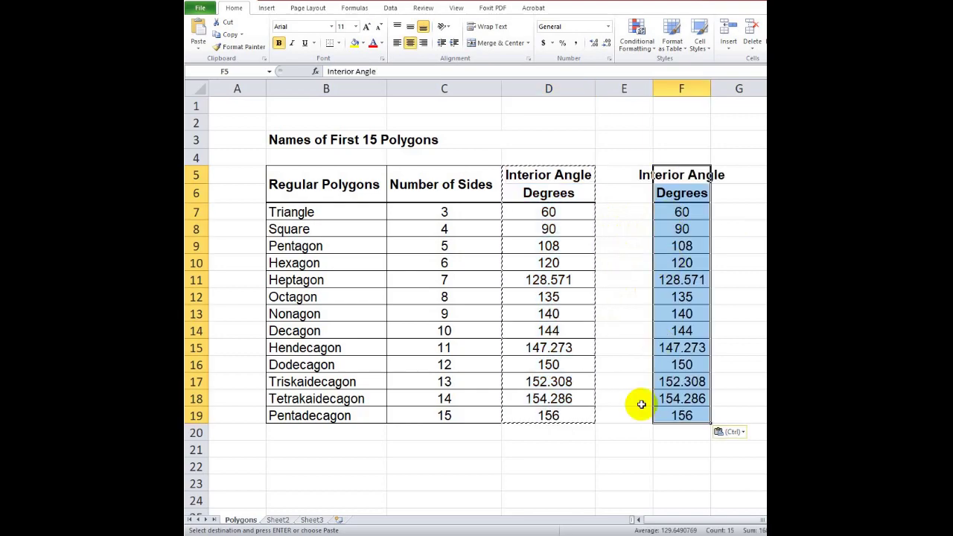
click(633, 267)
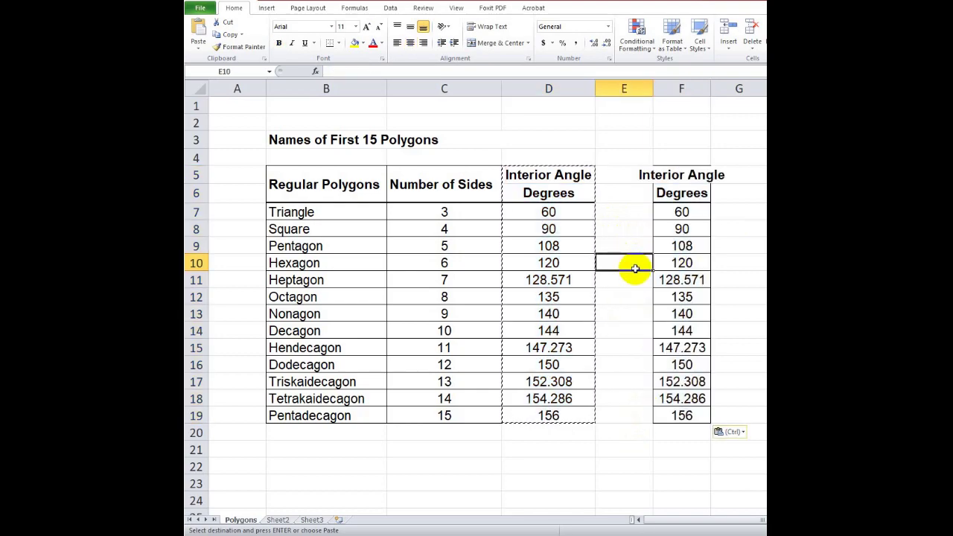
key(Escape)
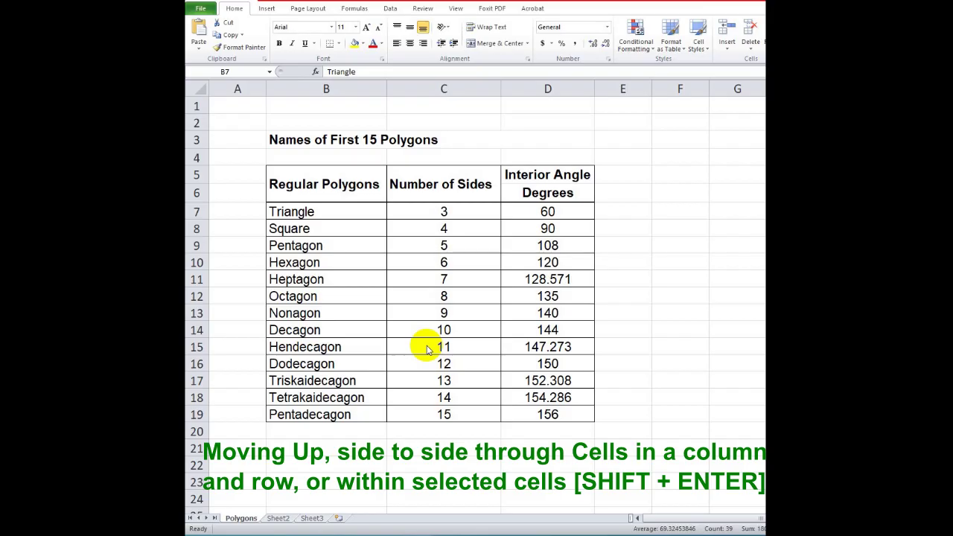
click(427, 347)
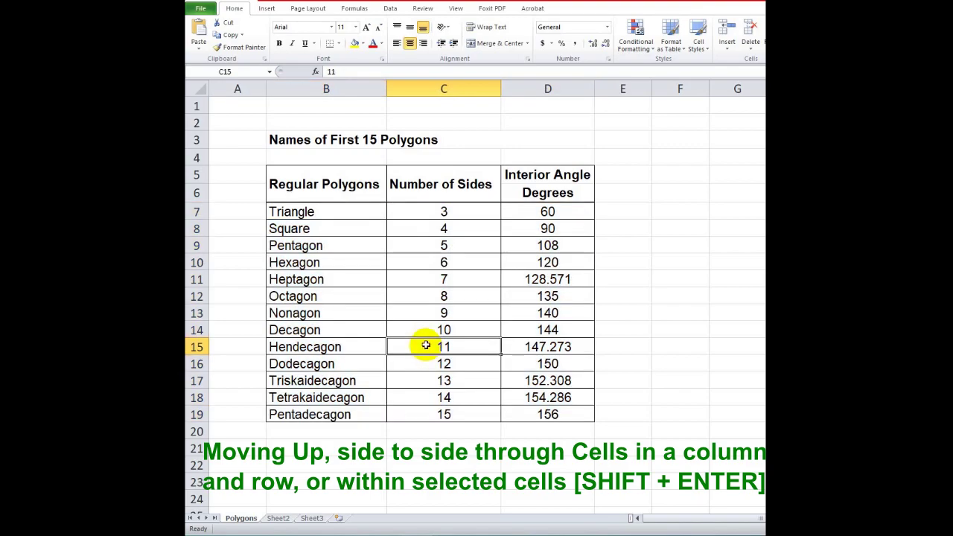
key(shift+Return)
key(shift+Return)
key(shift+Return)
key(shift+Return)
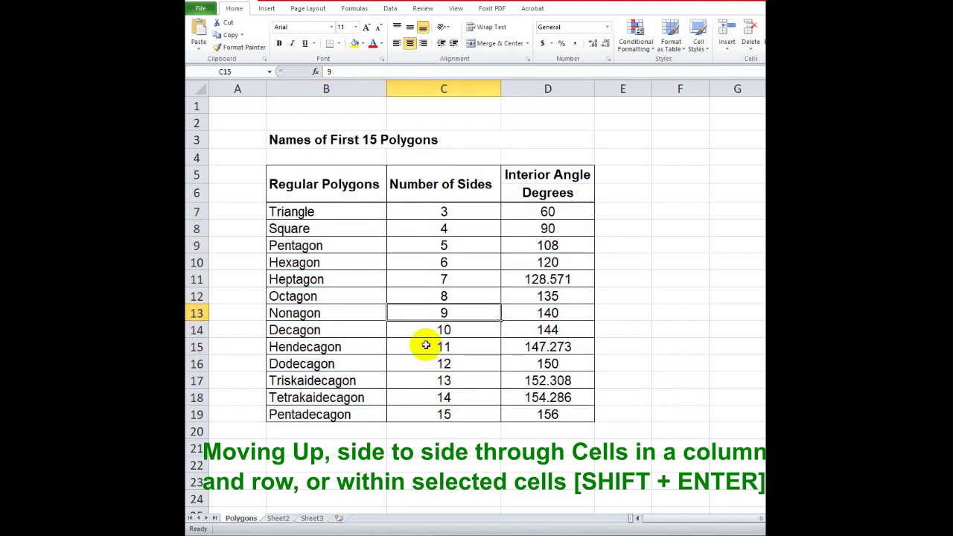
key(shift+Return)
key(shift+Return)
key(shift+Return)
key(shift+Return)
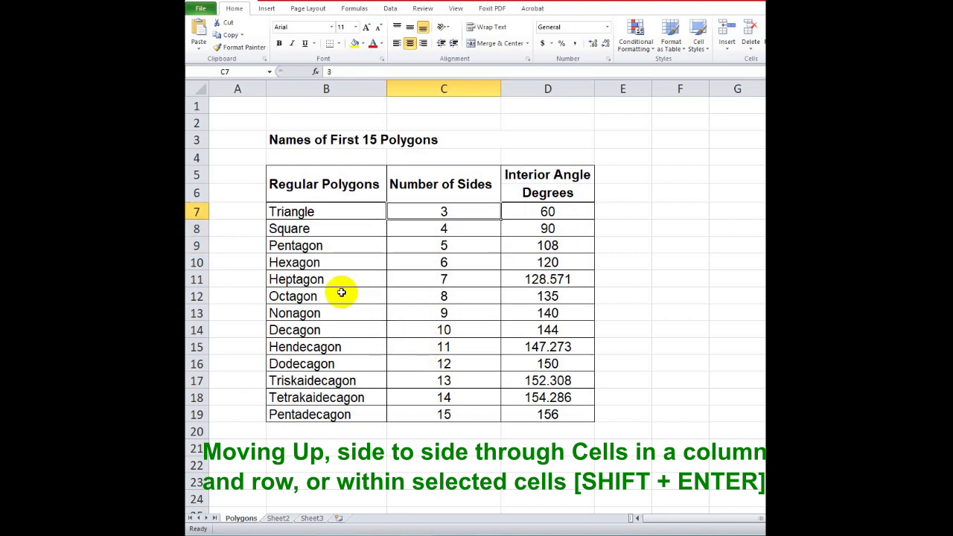
drag(305, 335, 538, 331)
key(shift+Return)
key(shift+Return)
key(shift+Return)
key(shift+Return)
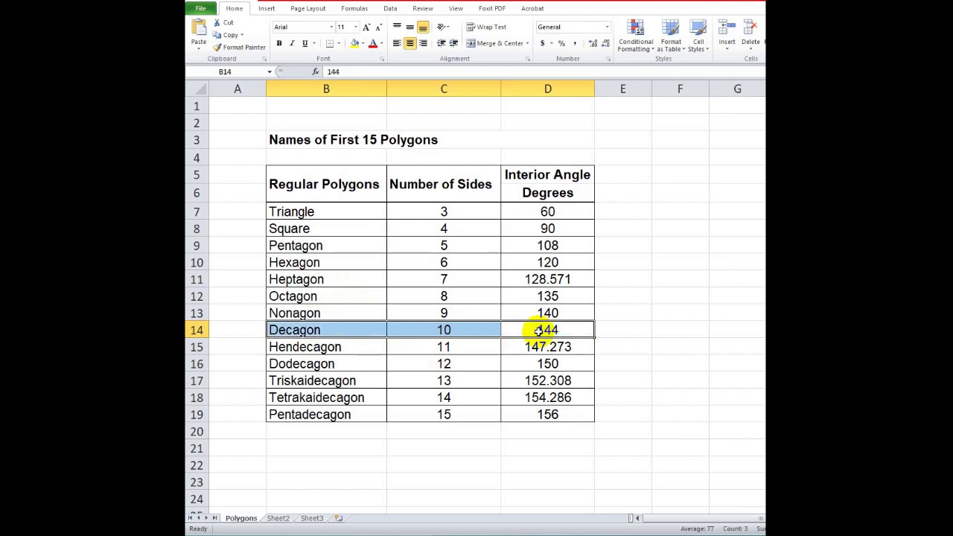
key(shift+Return)
key(shift+Return)
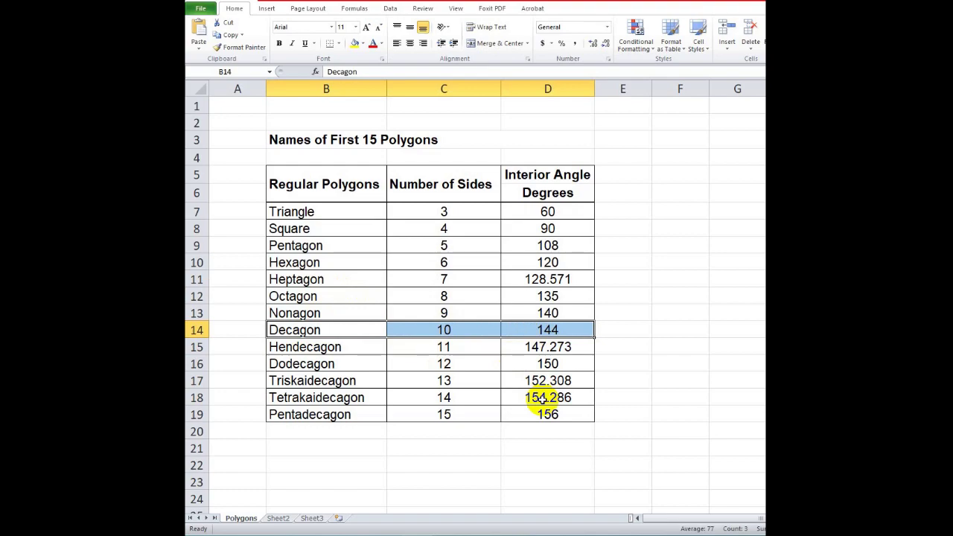
drag(548, 408, 567, 214)
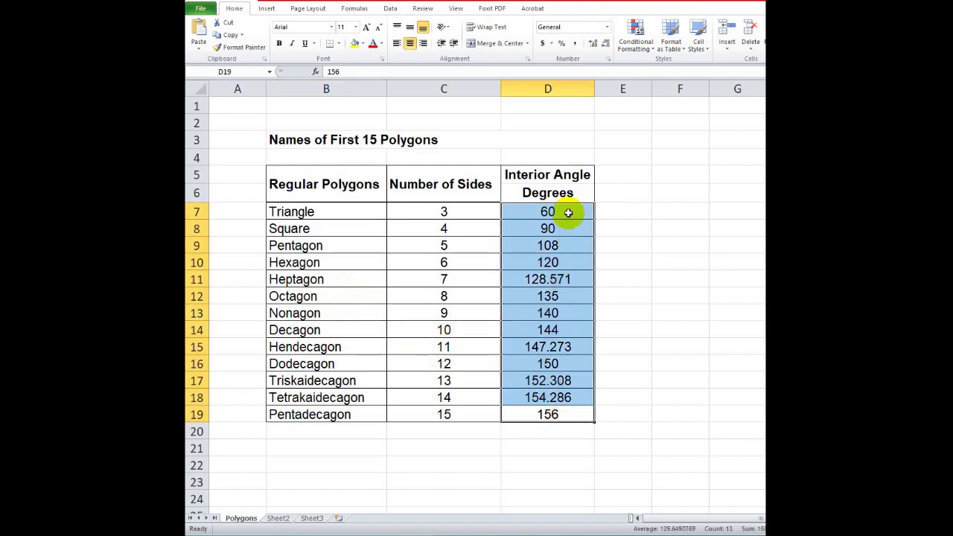
key(shift+Return)
key(shift+Return)
key(shift+Return)
key(shift+Return)
key(shift+Return)
key(shift+Return)
key(shift+Return)
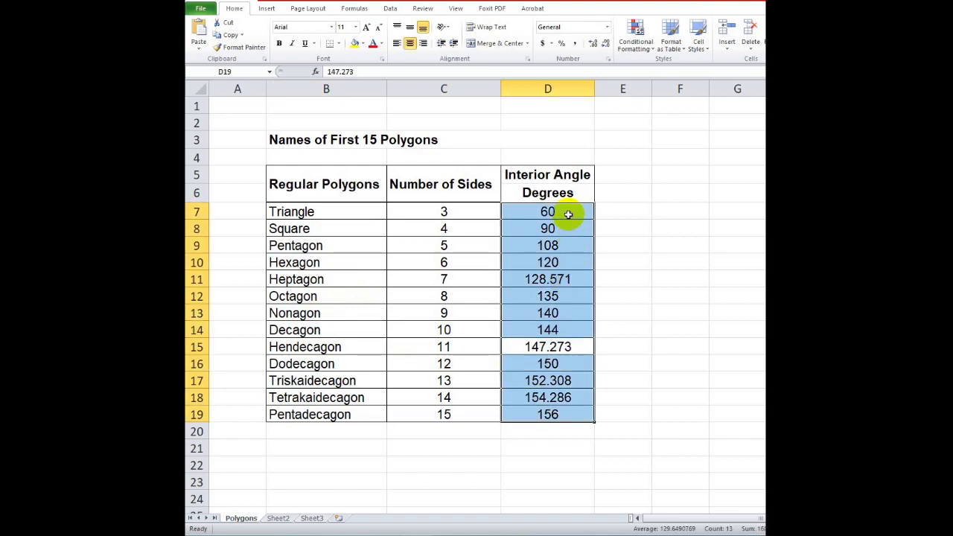
key(shift+Return)
key(shift+Return)
key(shift+Return)
key(shift+Return)
key(shift+Return)
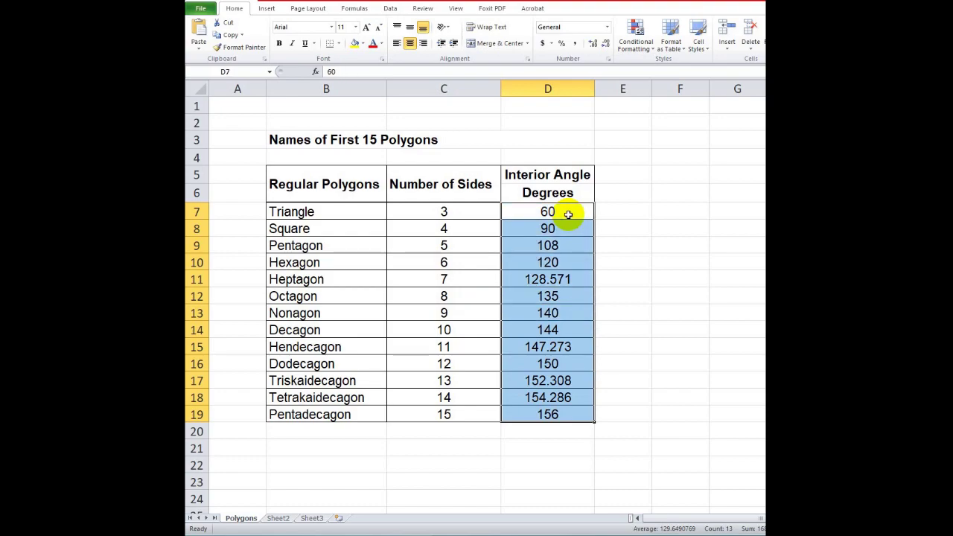
drag(315, 213, 542, 414)
key(shift+Return)
key(shift+Return)
key(shift+Return)
key(shift+Return)
key(shift+Return)
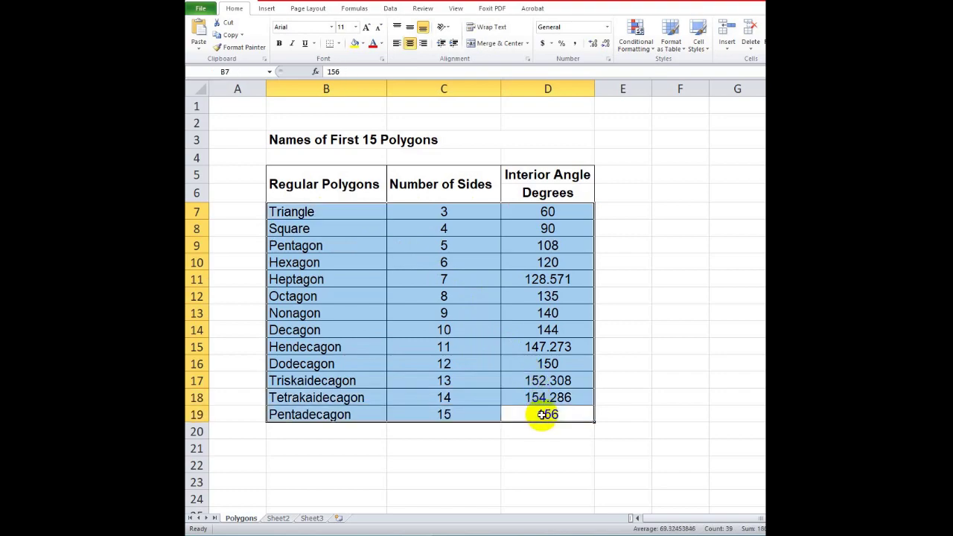
key(shift+Return)
key(shift+Return)
key(shift+Return)
key(shift+Return)
key(shift+Return)
key(shift+Return)
key(shift+Return)
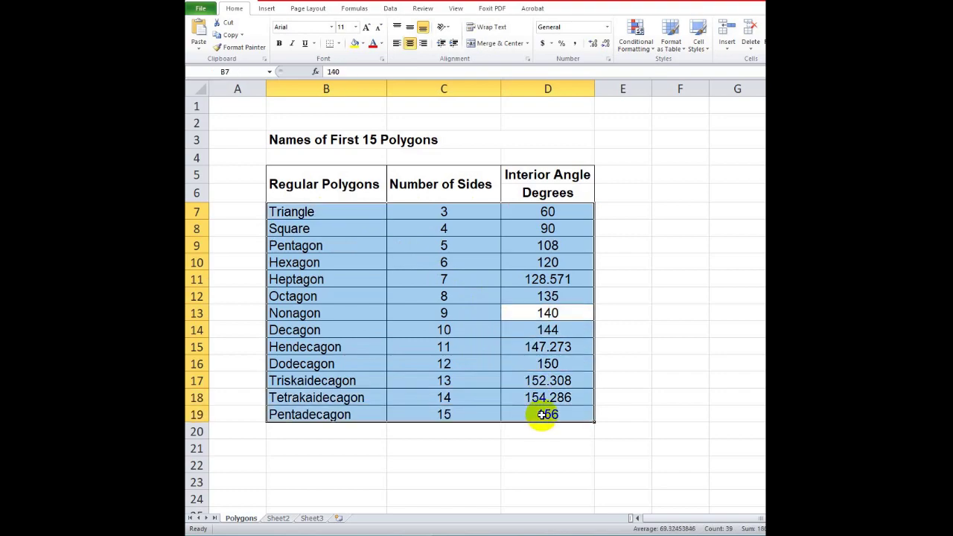
key(shift+Return)
key(shift+Return)
key(shift+Return)
key(shift+Return)
key(shift+Return)
key(shift+Return)
key(shift+Return)
key(shift+Return)
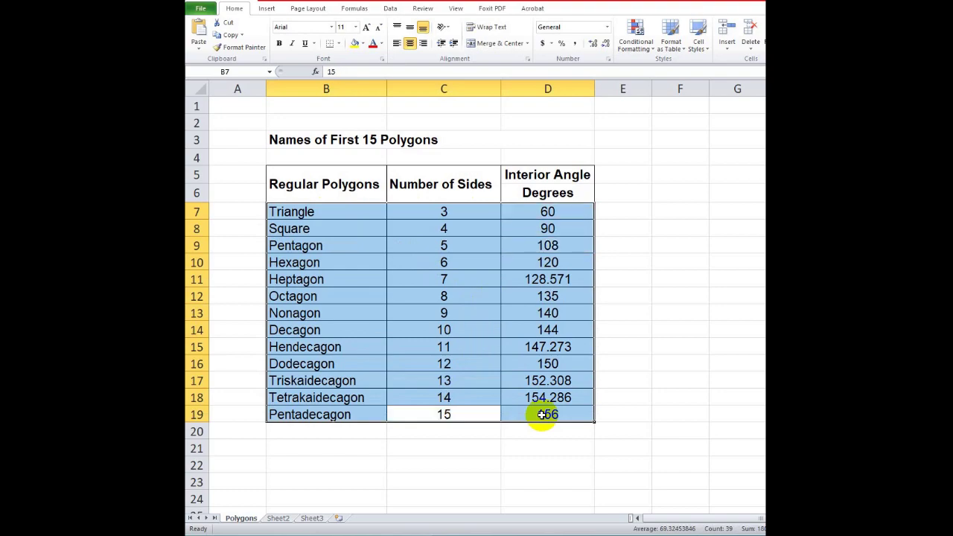
key(shift+Return)
key(shift+Return)
key(shift+Return)
key(shift+Return)
key(shift+Return)
key(shift+Return)
key(shift+Return)
key(shift+Return)
key(shift+Return)
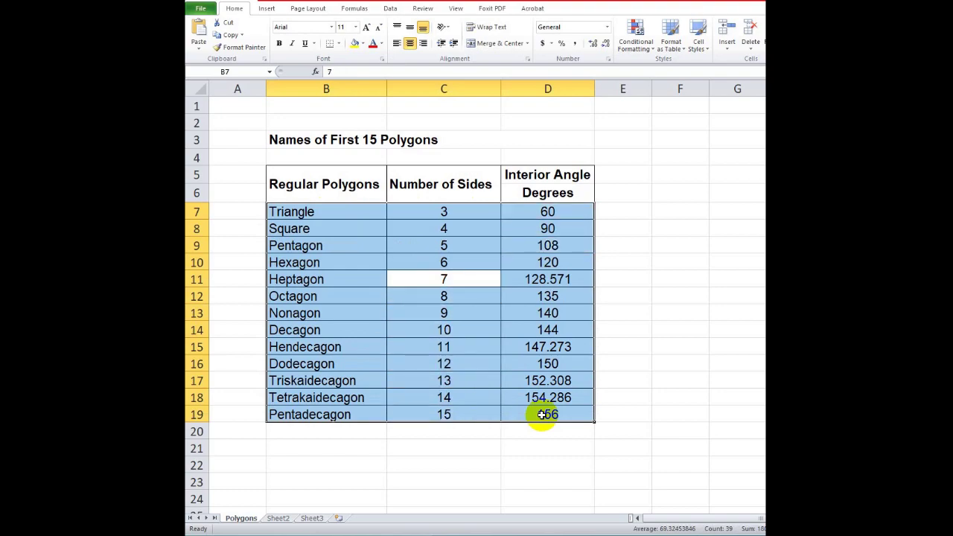
key(shift+Return)
key(shift+Return)
key(shift+Return)
key(shift+Return)
key(shift+Return)
key(shift+Return)
key(shift+Return)
key(shift+Return)
key(shift+Return)
key(shift+Return)
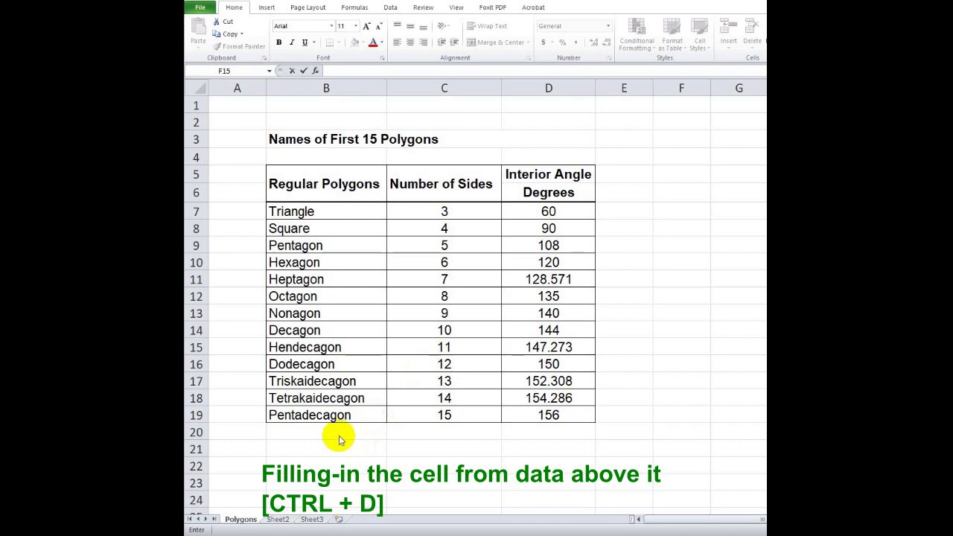
- Fill B20 and C20 down with Pentadecagon and 15 from row 19
click(335, 430)
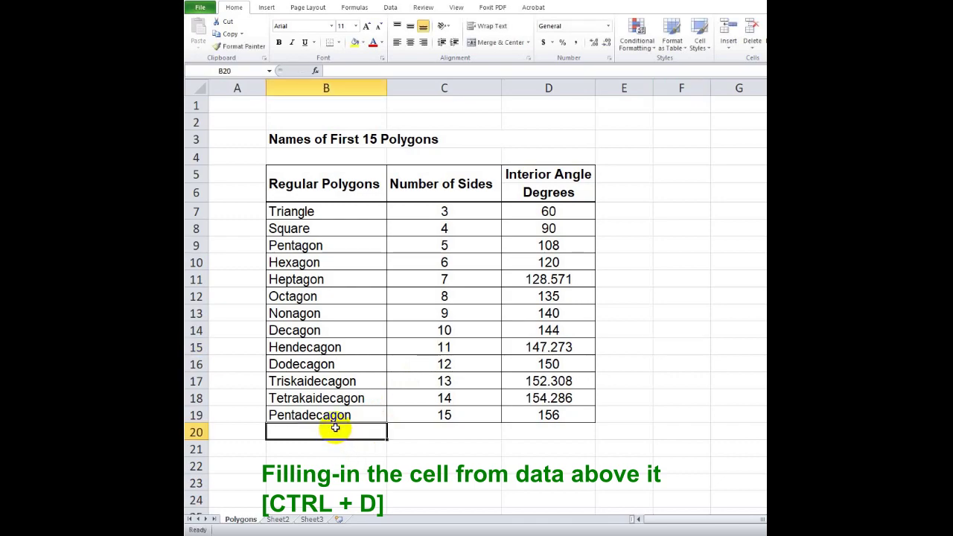
key(ctrl+d)
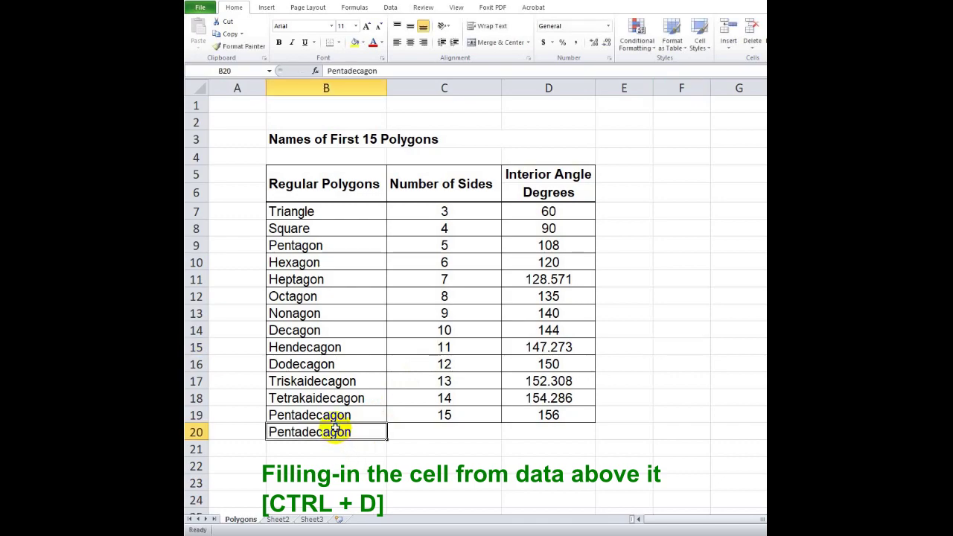
key(Right)
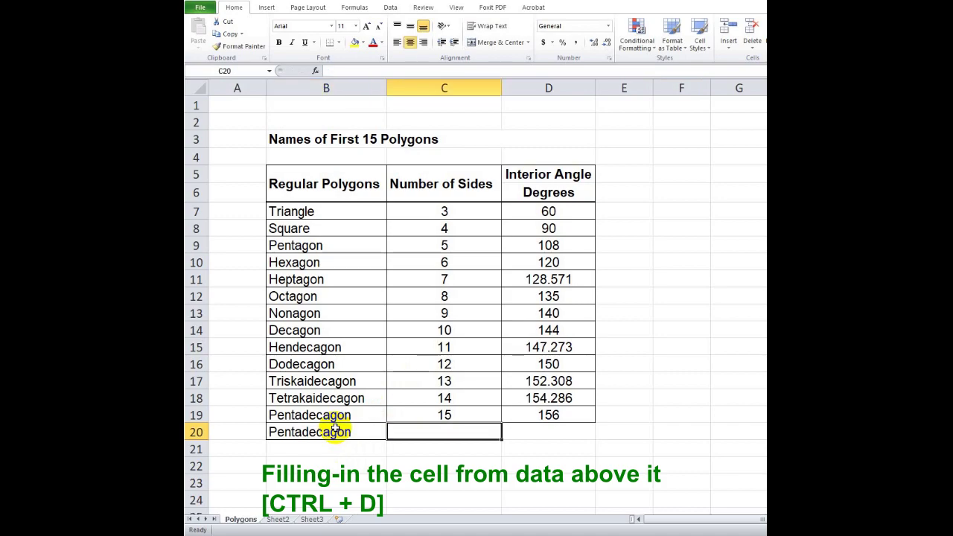
key(ctrl+d)
- Clear B20:C20, then fill B20:D20 down with row 19's values at once
key(Delete)
key(Left)
key(Delete)
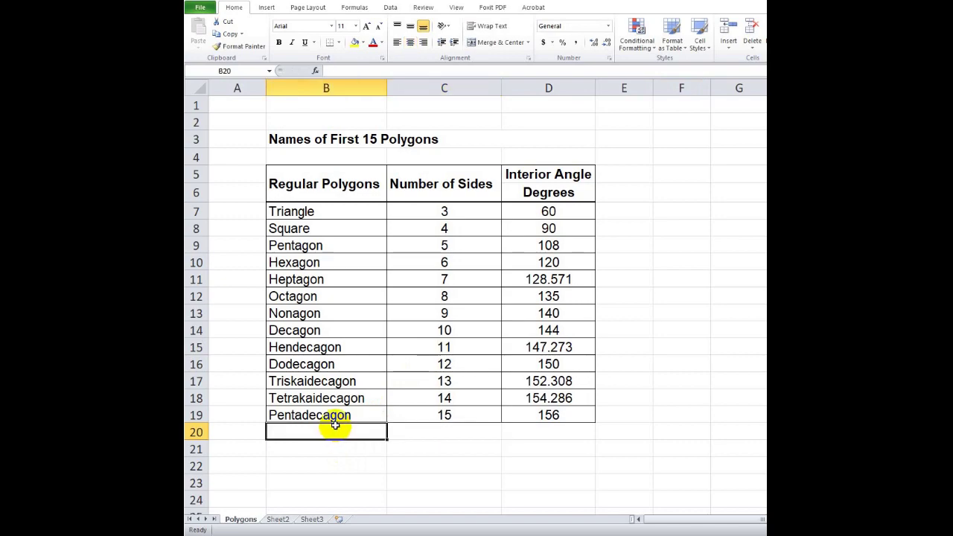
key(shift+Right)
key(shift+Right)
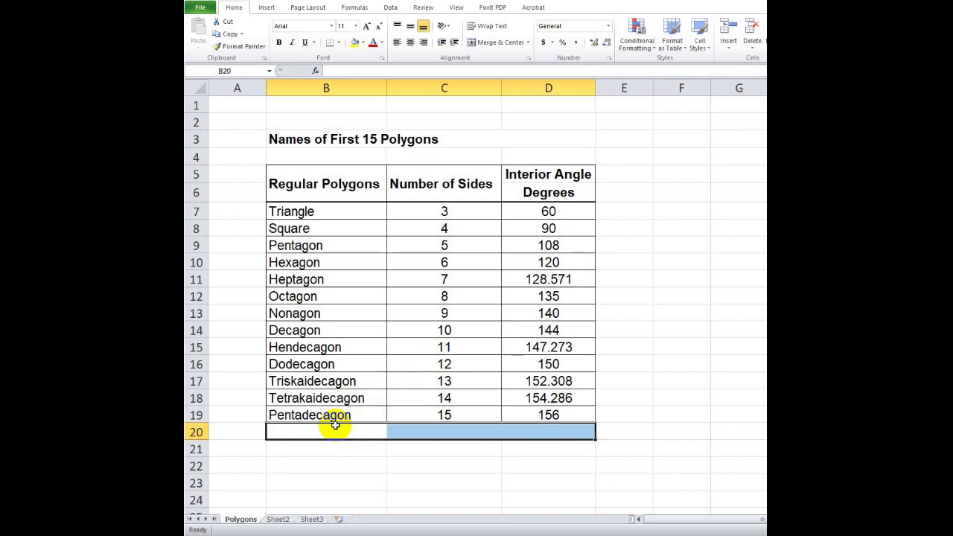
key(ctrl+d)
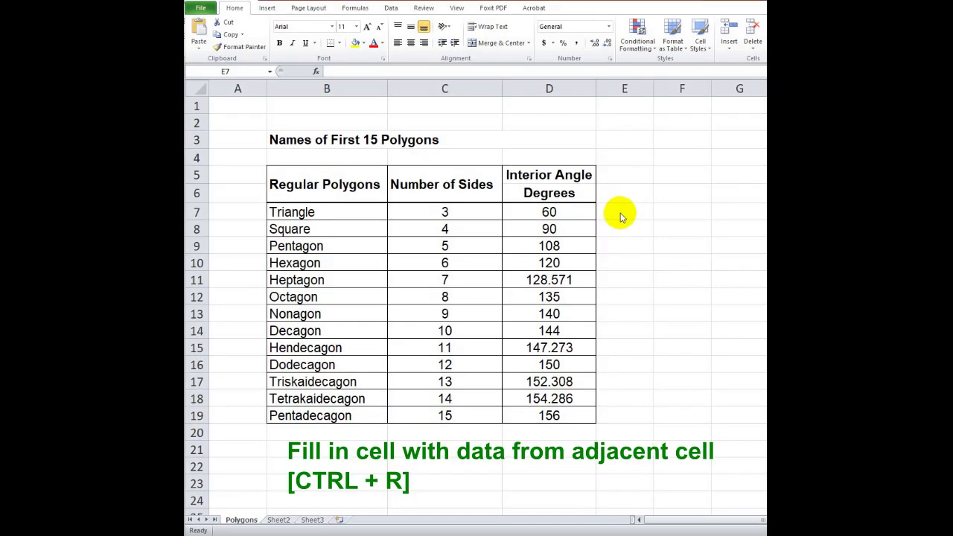
- Fill E7 and E8 right with 60 and 90, then undo the fills
click(617, 212)
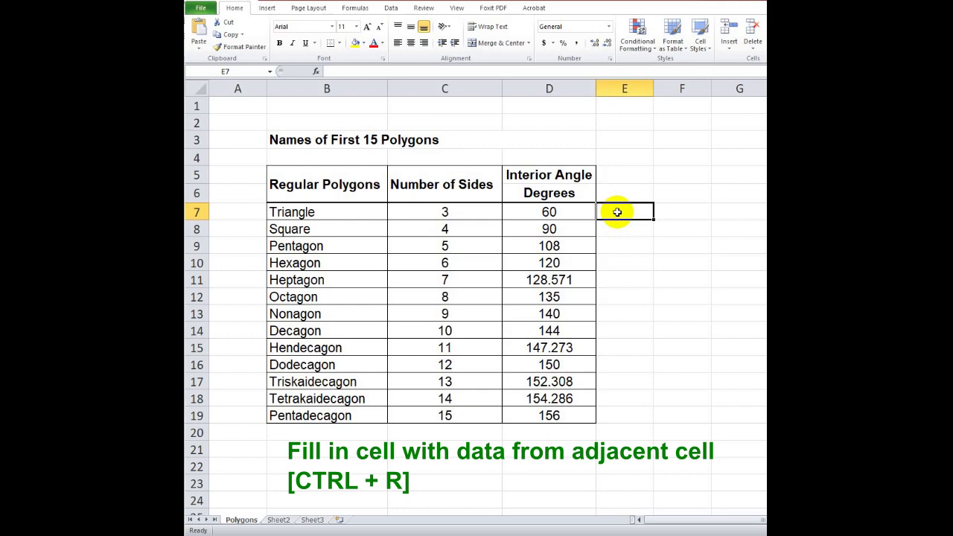
key(ctrl+r)
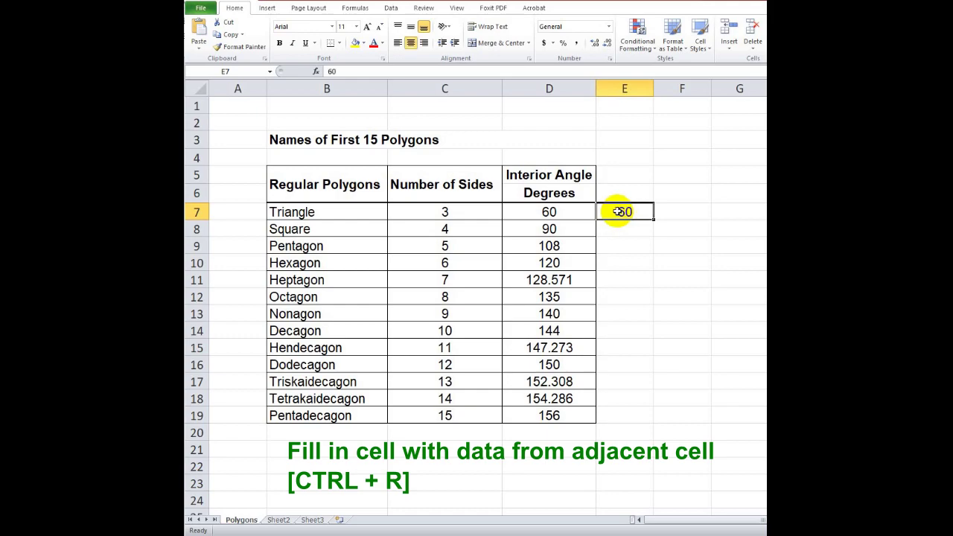
key(Return)
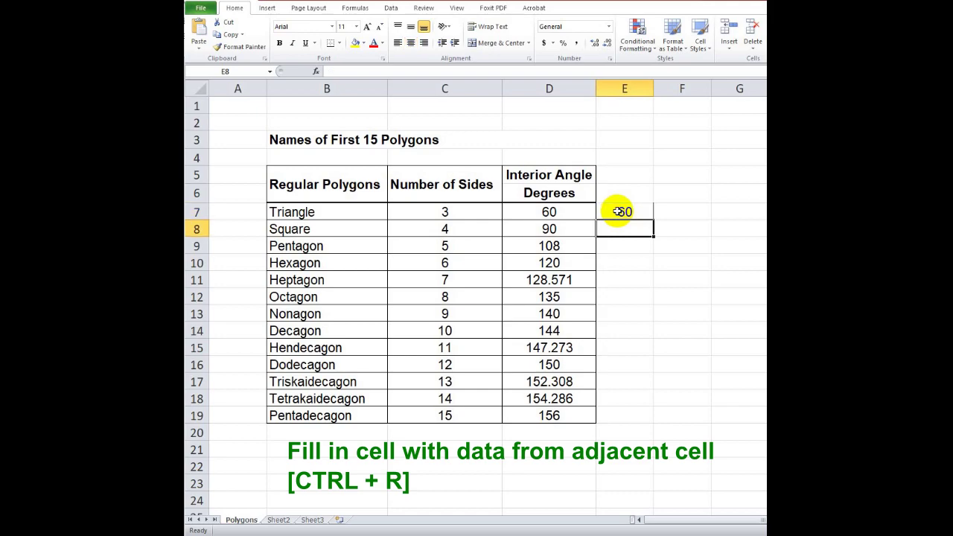
key(ctrl+r)
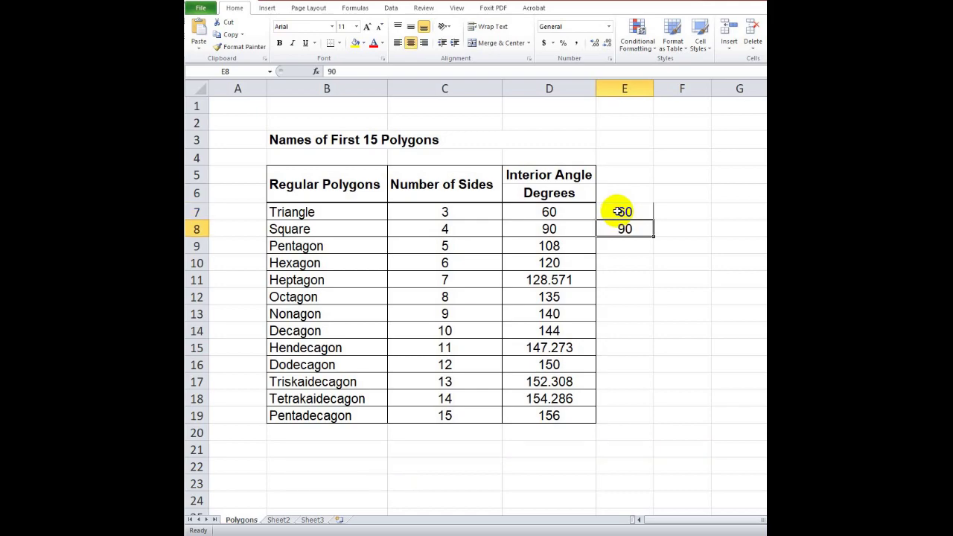
key(ctrl+z)
key(ctrl+z)
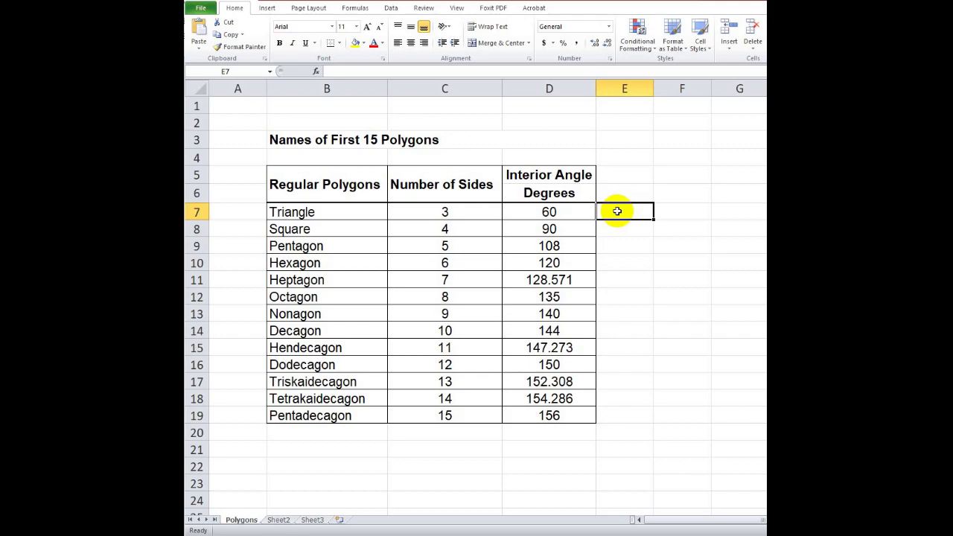
- Fill E7:E19 right with the interior angles, then select the whole worksheet
key(shift+Down)
key(shift+Down)
key(shift+Down)
key(shift+Down)
key(shift+Down)
key(shift+Down)
key(shift+Down)
key(shift+Down)
key(shift+Down)
key(shift+Down)
key(shift+Down)
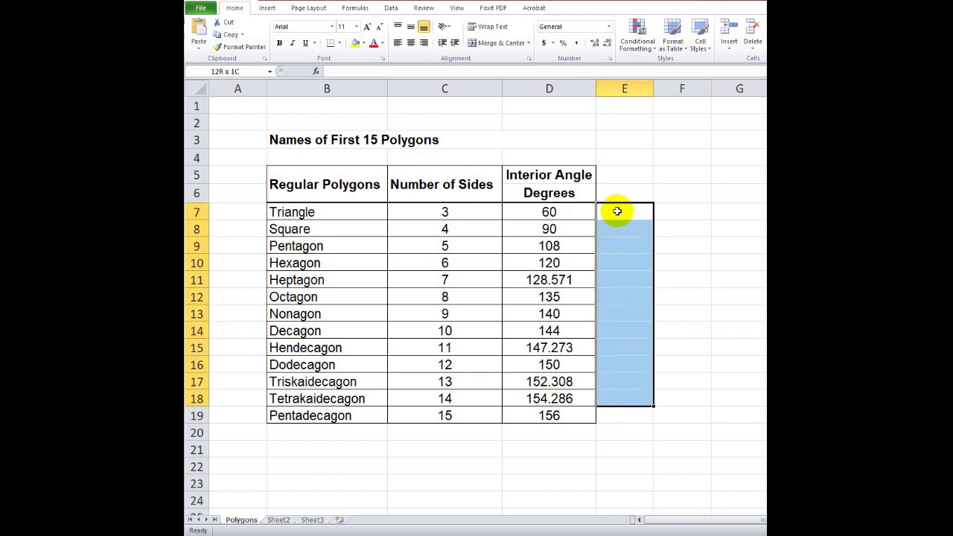
key(shift+Down)
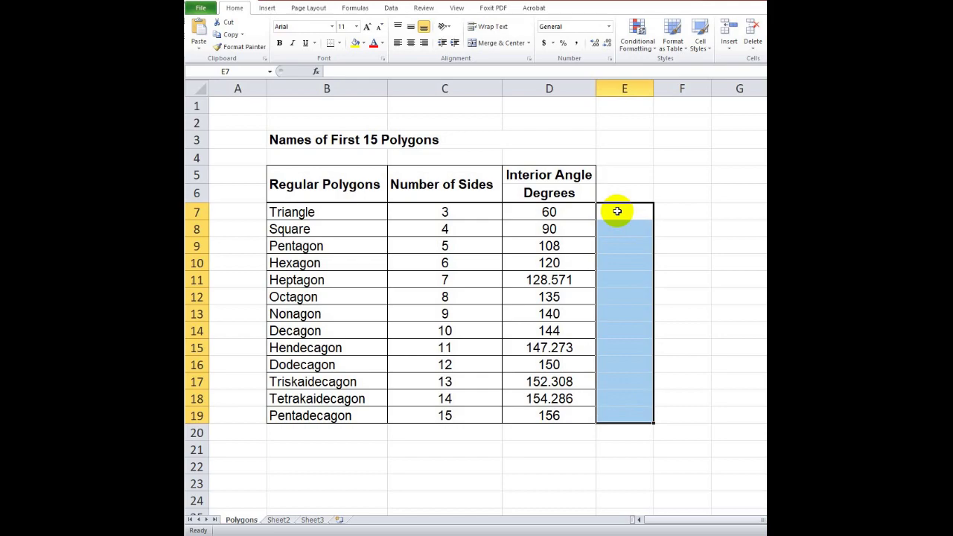
key(ctrl+r)
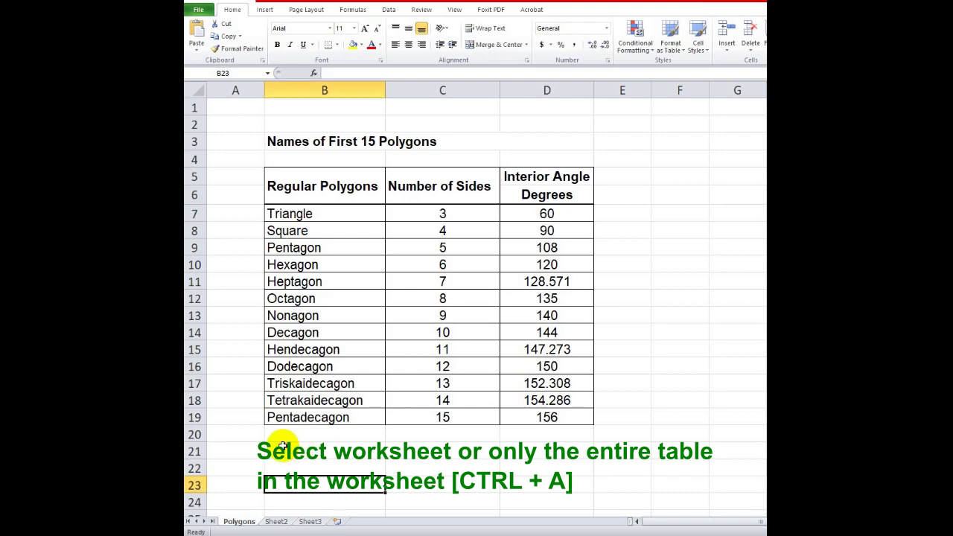
click(282, 447)
key(ctrl+a)
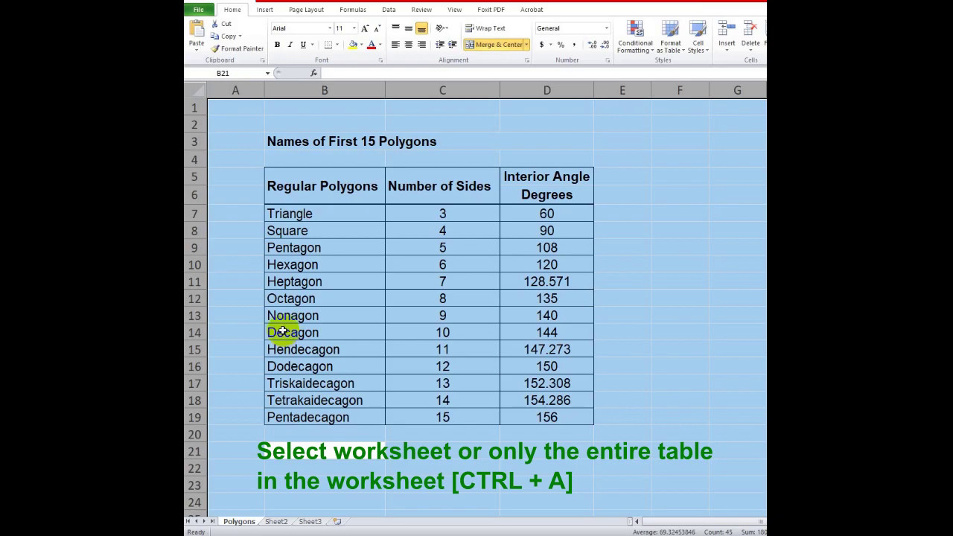
- Select the whole polygon table with Ctrl+A from a cell inside it
click(248, 347)
click(302, 187)
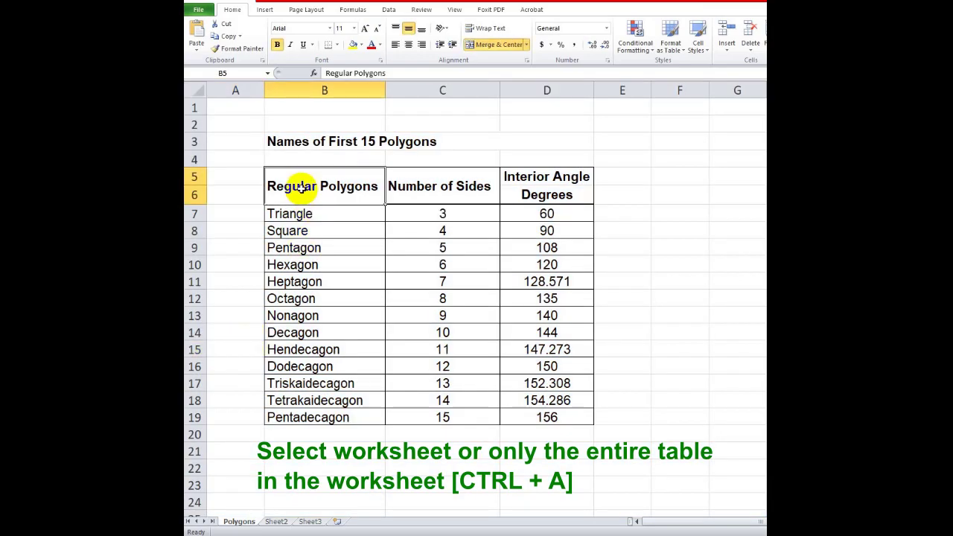
key(ctrl+a)
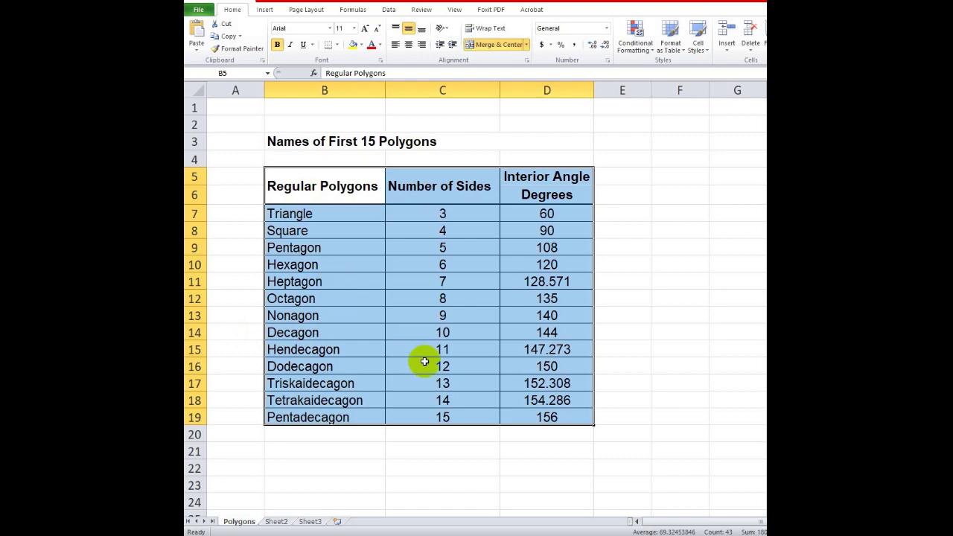
click(437, 387)
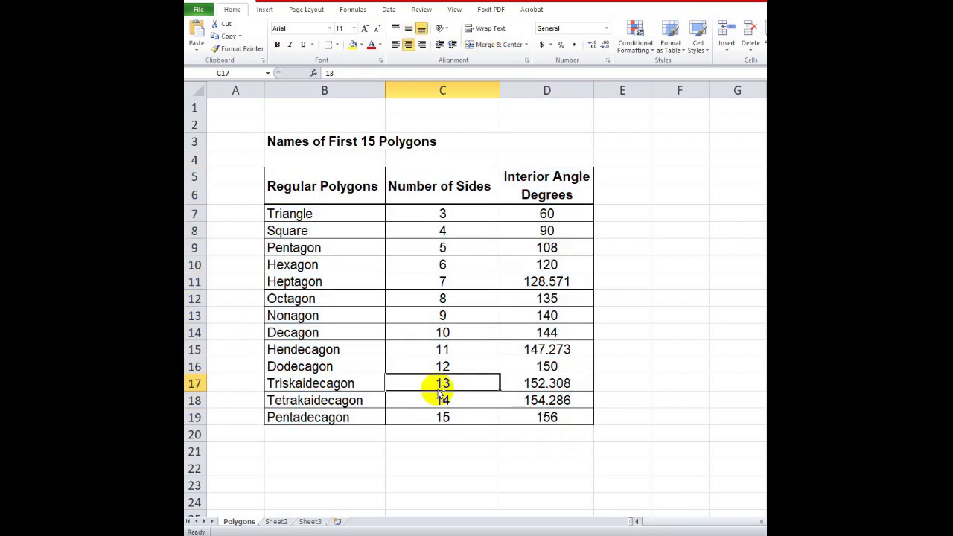
key(ctrl+a)
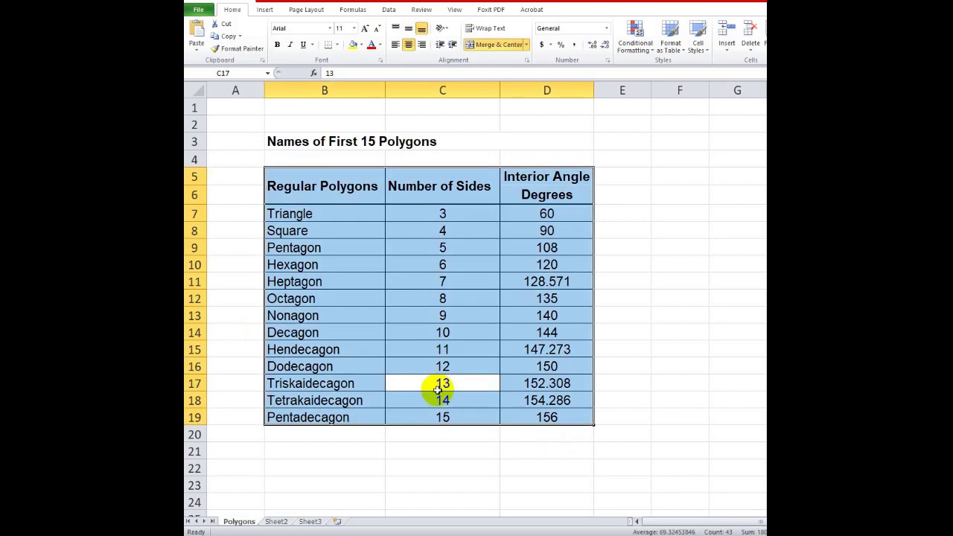
- Select the table together with its title using Ctrl+A from B4, then try B2 and A2
click(416, 333)
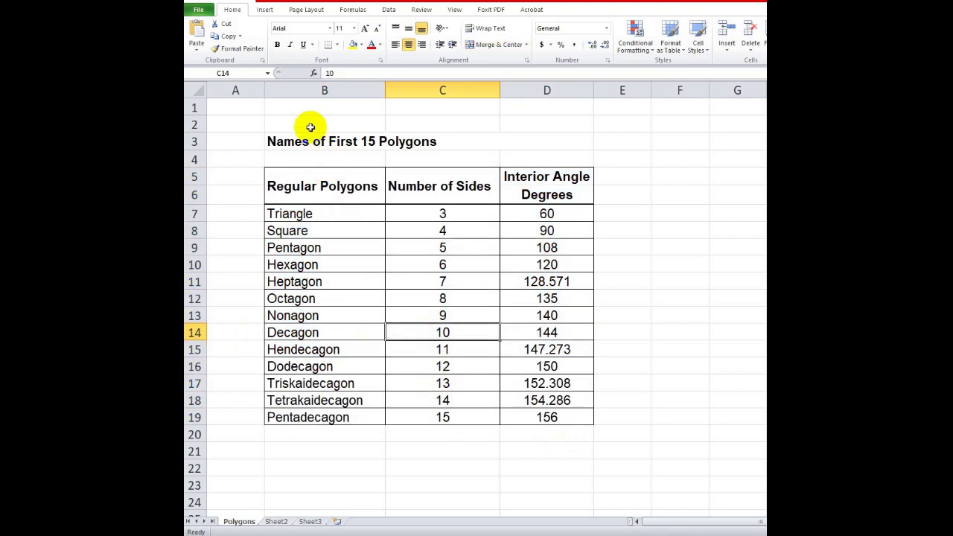
click(297, 156)
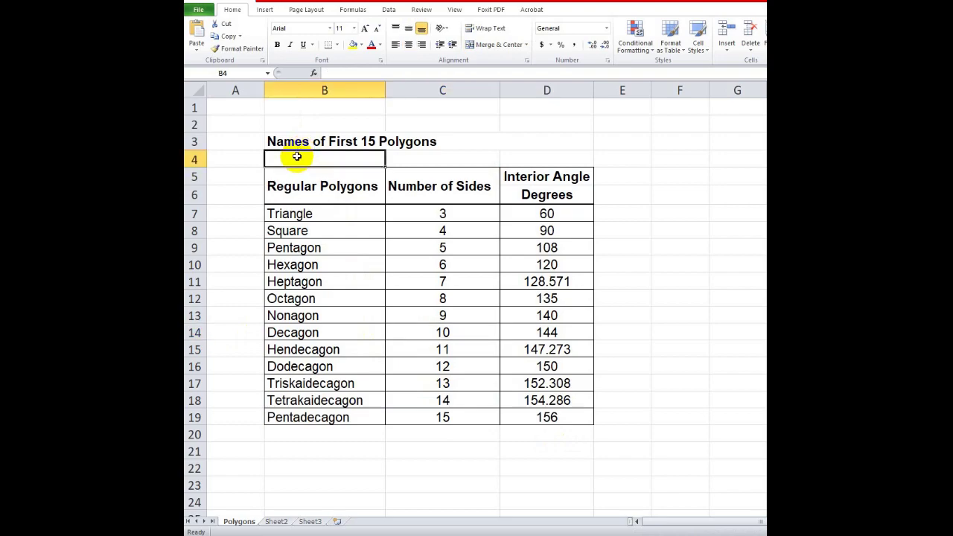
key(ctrl+a)
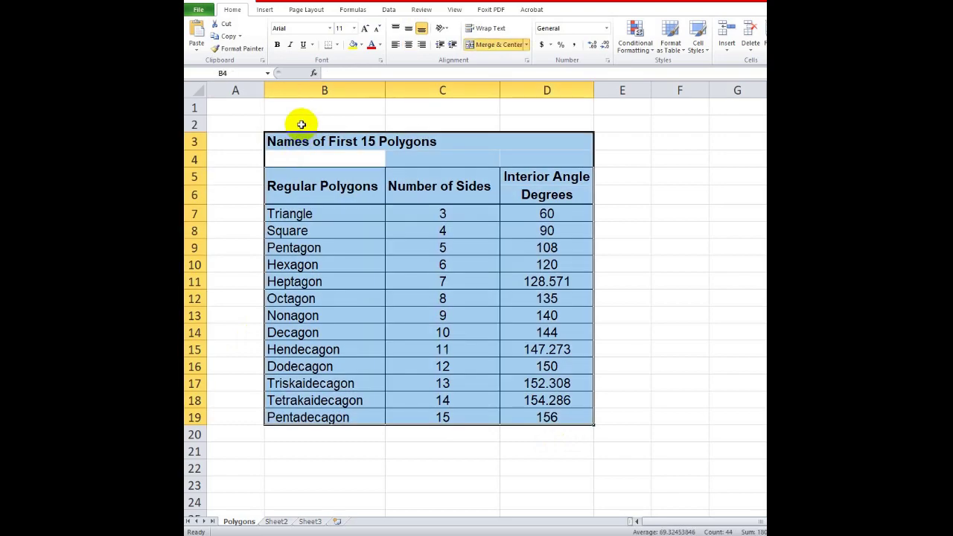
click(302, 124)
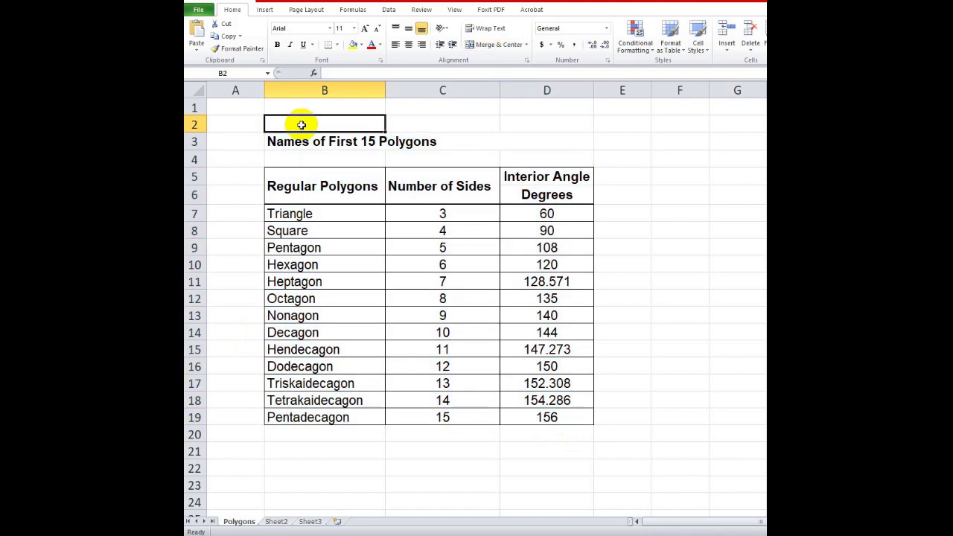
key(shift+Right)
key(shift+Right)
key(shift+Down)
click(250, 128)
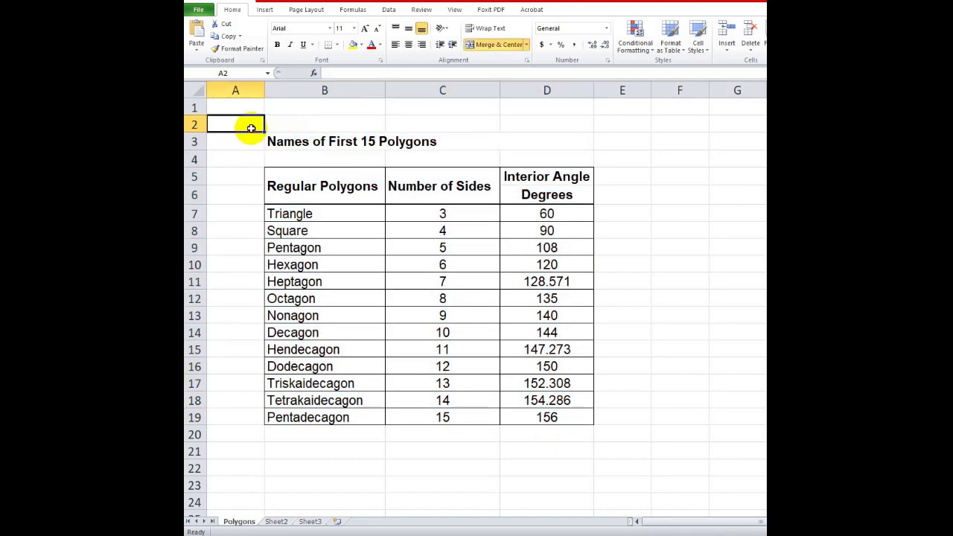
- Select the entire sheet with the Select All corner, then deselect by clicking A1
click(200, 90)
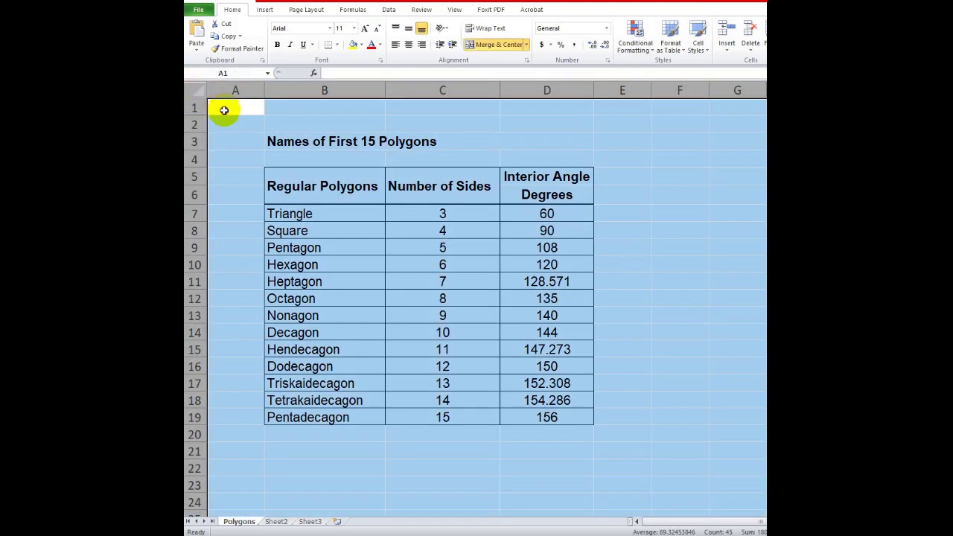
click(223, 111)
click(197, 92)
click(221, 107)
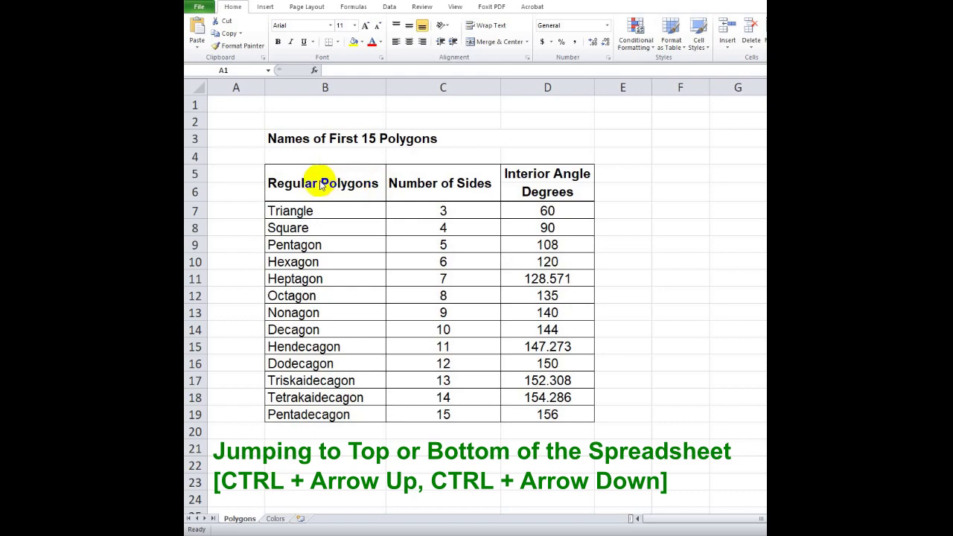
click(317, 181)
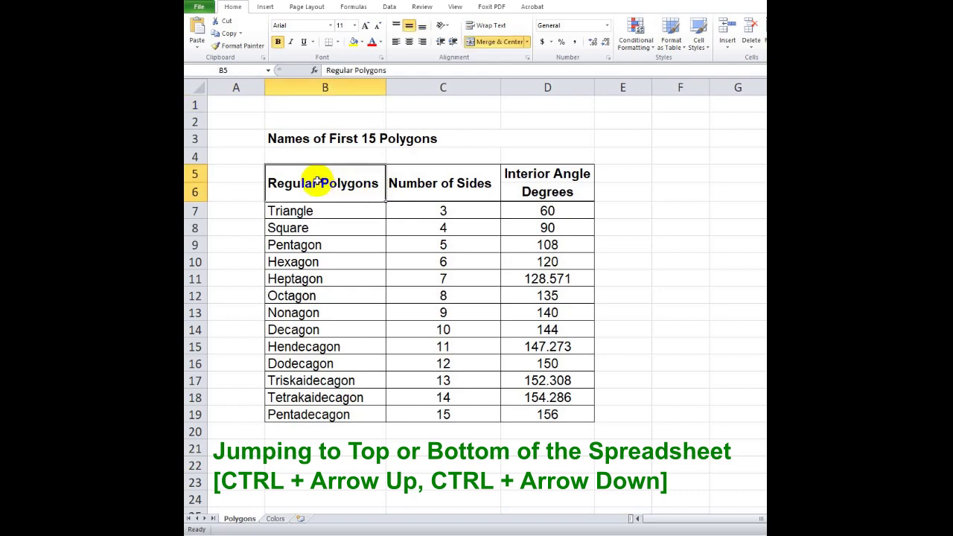
key(ctrl+Down)
key(ctrl+Down)
key(ctrl+Up)
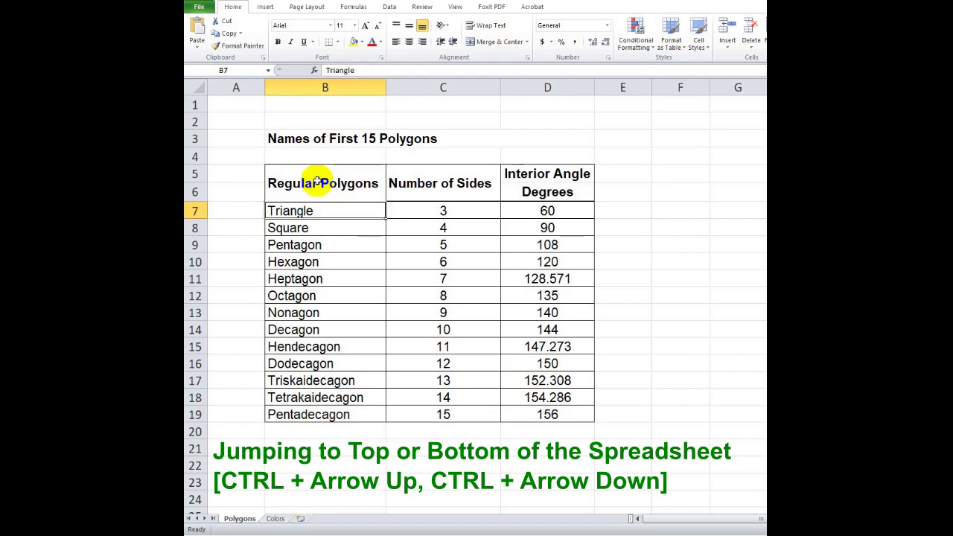
key(ctrl+Up)
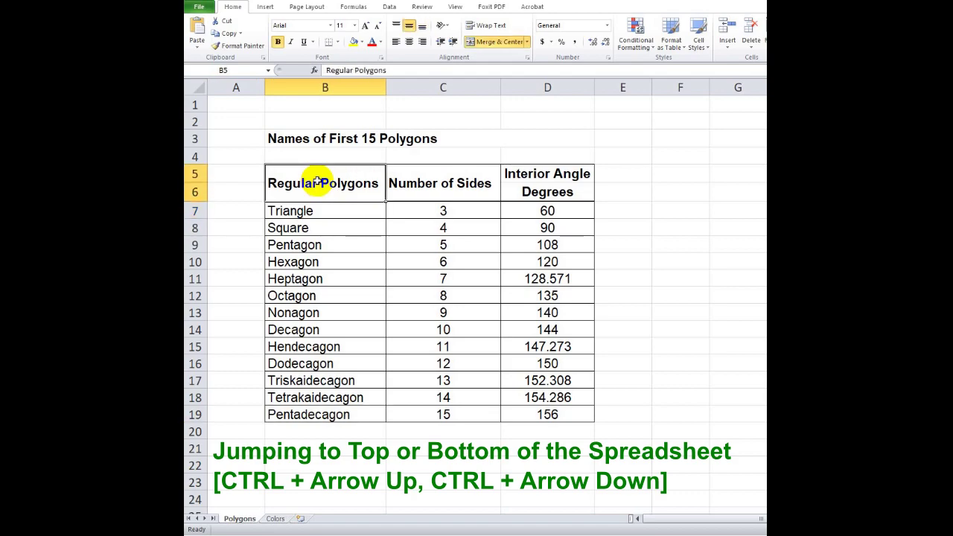
click(325, 142)
key(ctrl+Down)
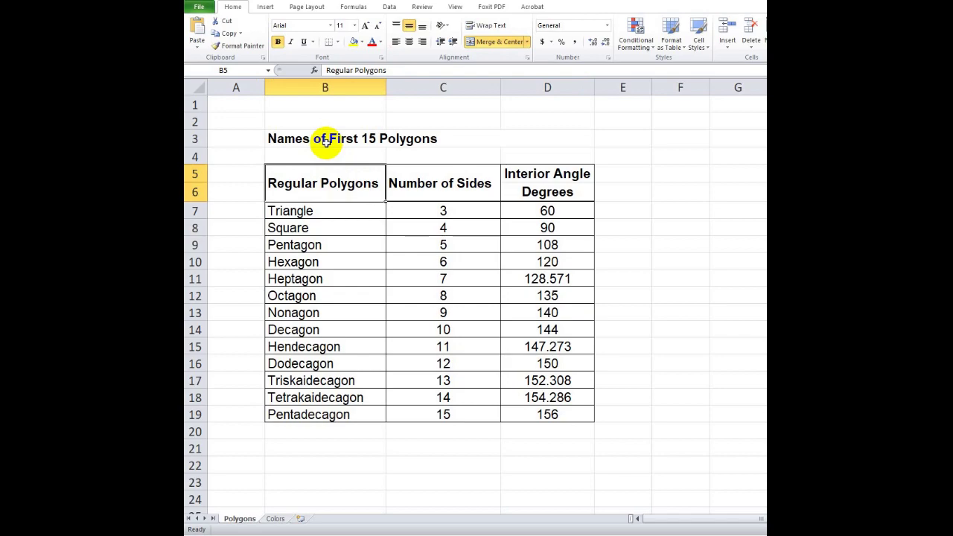
key(ctrl+Down)
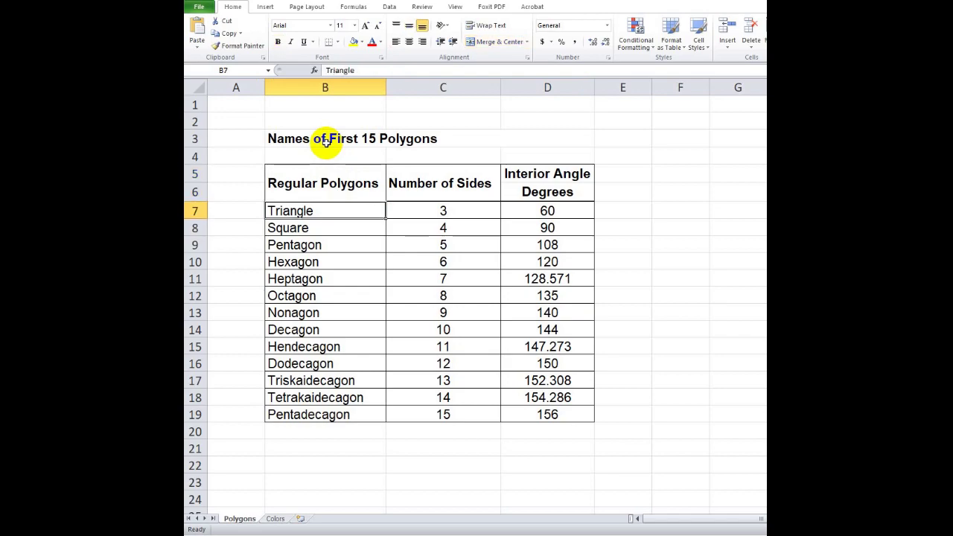
key(ctrl+Down)
key(ctrl+Up)
key(ctrl+Up)
key(ctrl+Up)
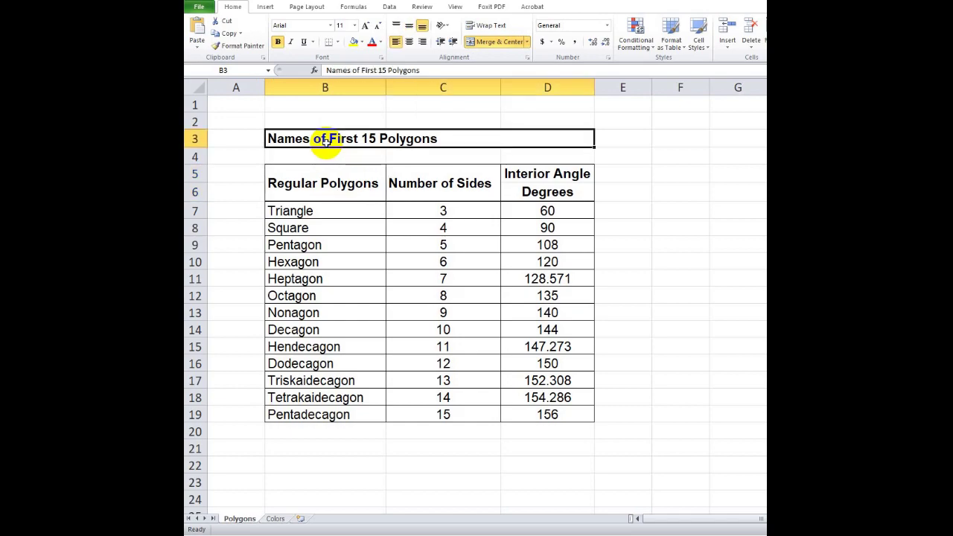
click(237, 106)
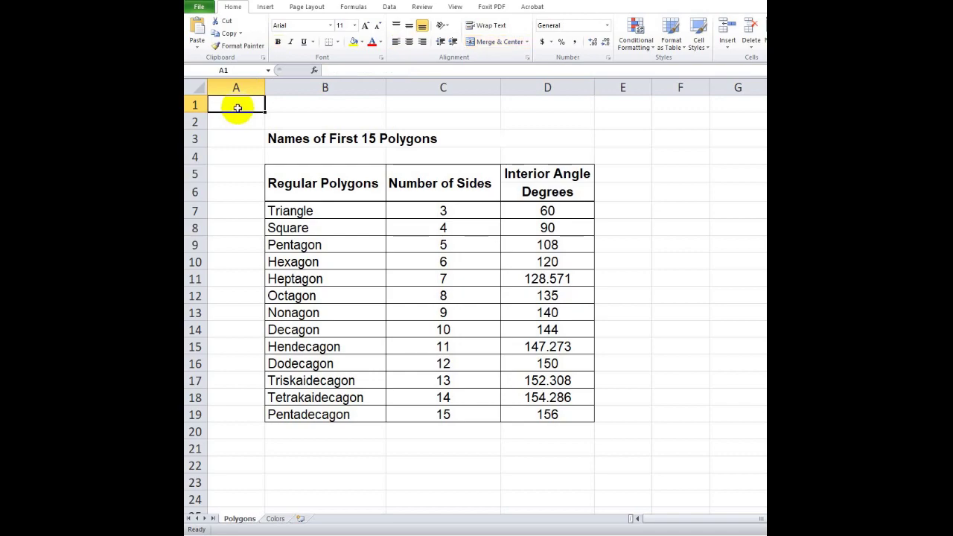
key(ctrl+Down)
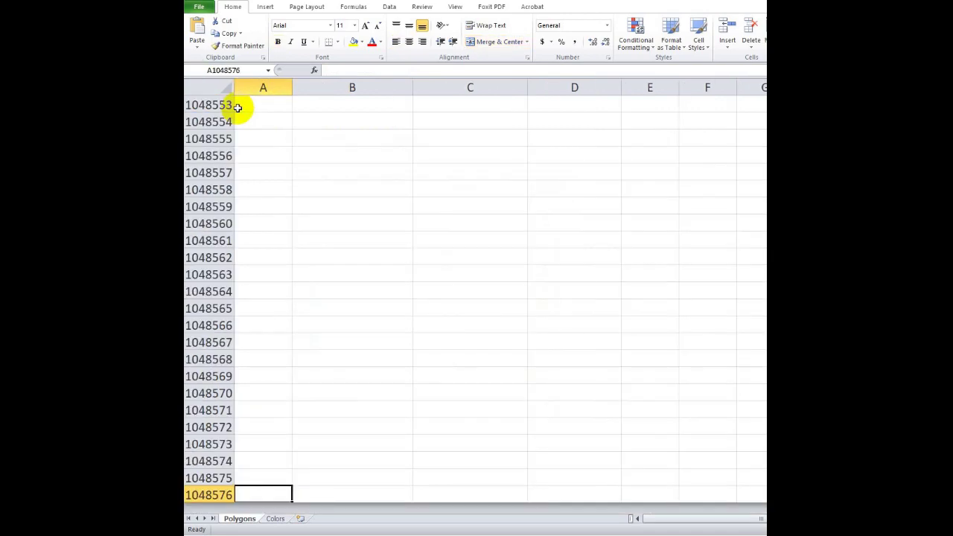
key(ctrl+Up)
key(ctrl+Right)
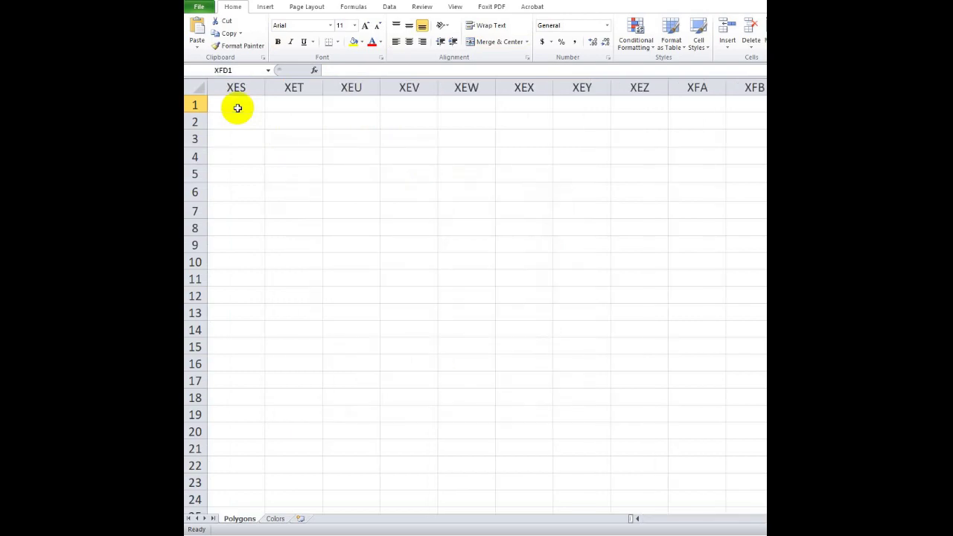
key(ctrl+Home)
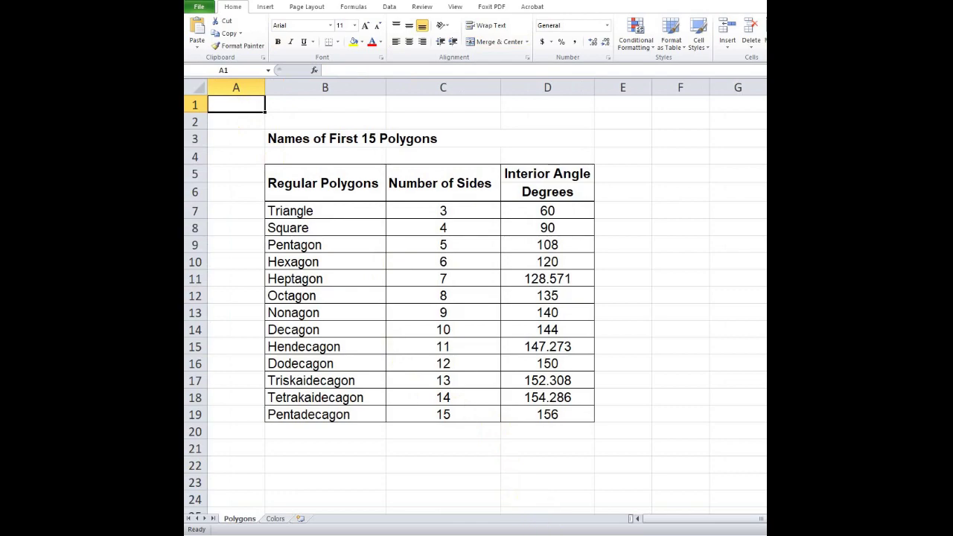
click(325, 482)
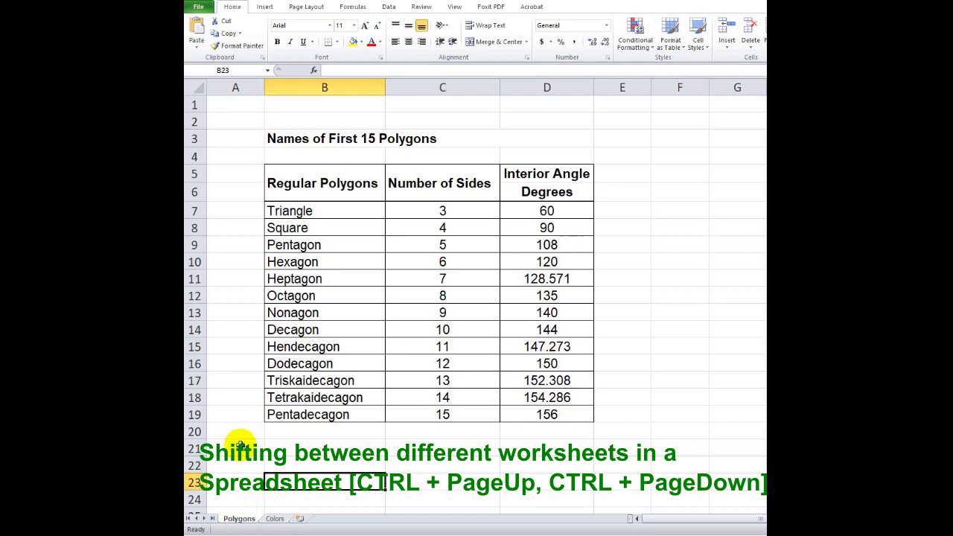
- Toggle between the Polygons and Colors sheets three times with Ctrl+PageDown and Ctrl+PageUp
key(ctrl+Page_Down)
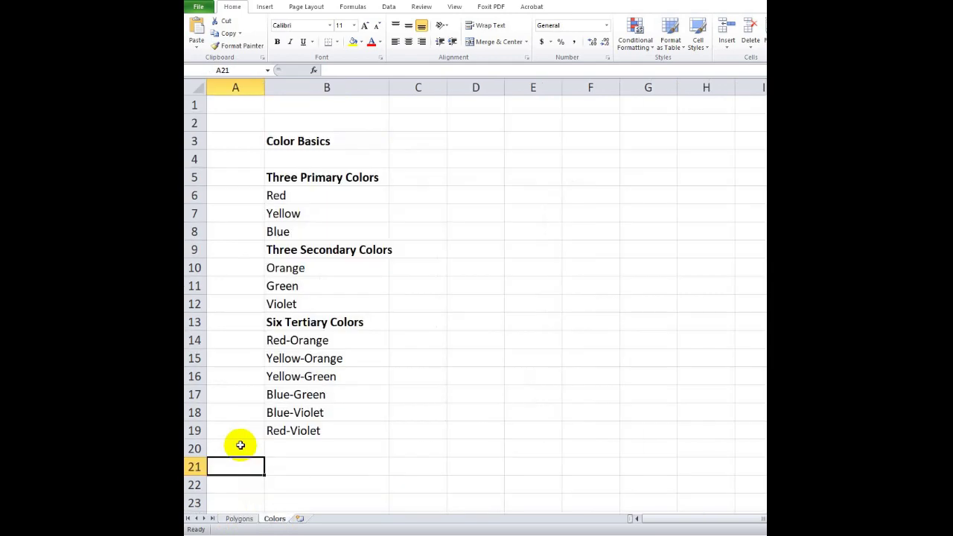
key(ctrl+Page_Up)
key(ctrl+Page_Down)
key(ctrl+Page_Up)
key(ctrl+Page_Down)
key(ctrl+Page_Up)
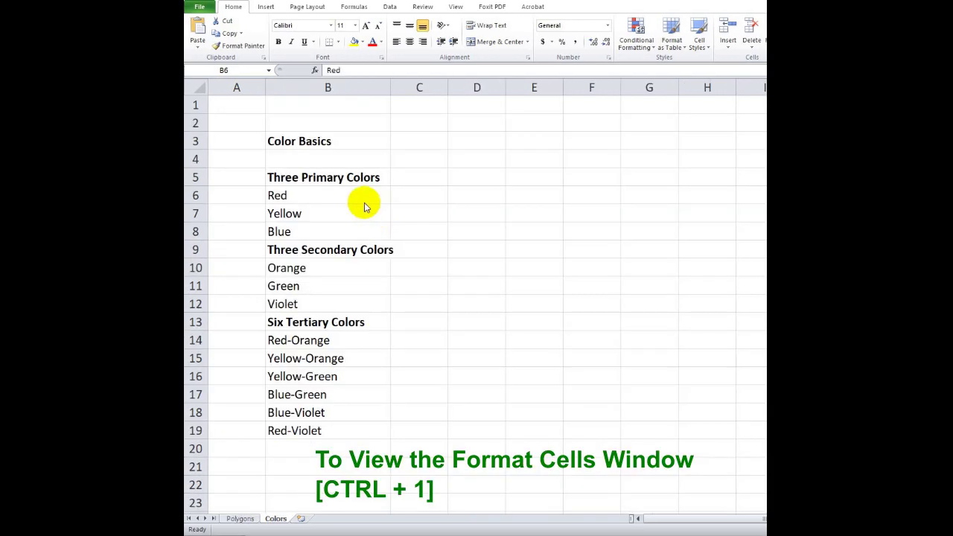
- Give the Red cell B6 a red background fill
click(364, 202)
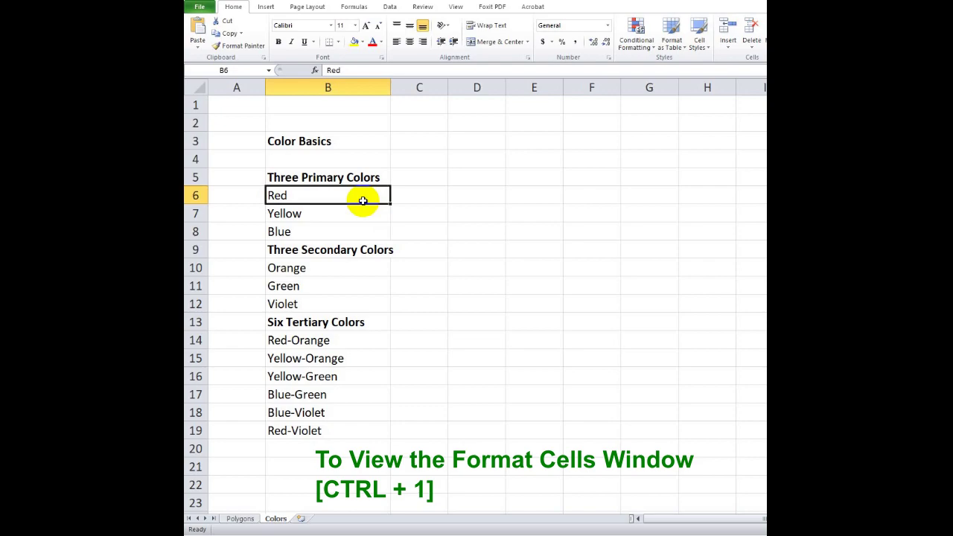
key(ctrl+1)
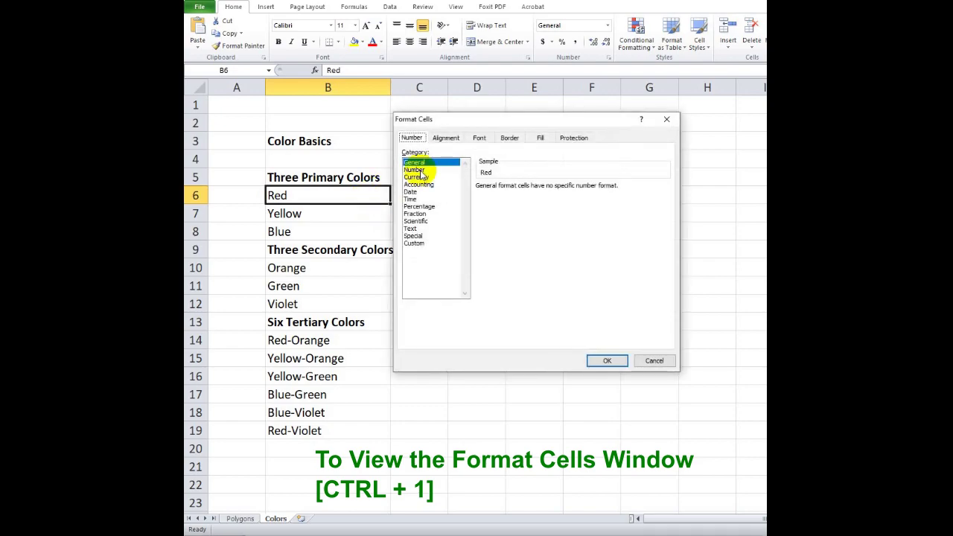
click(540, 138)
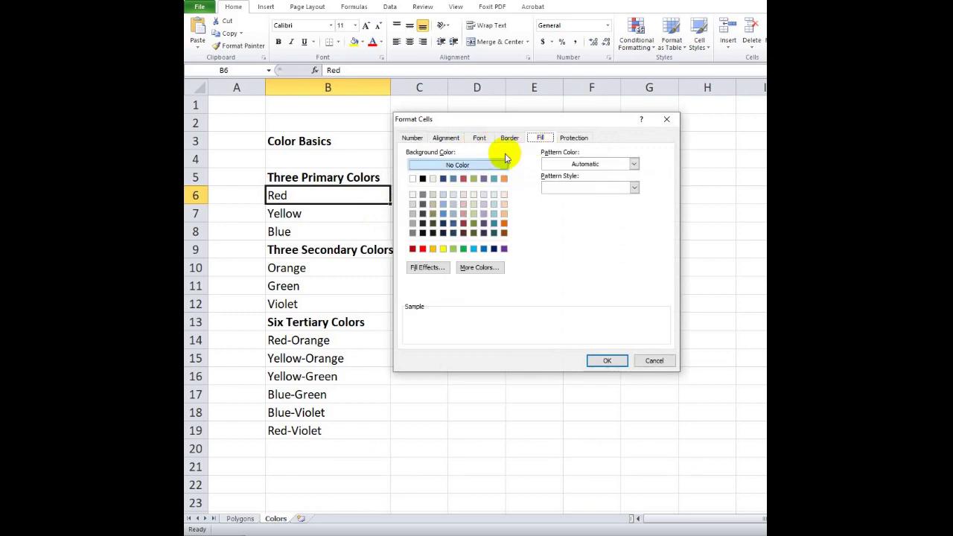
click(423, 249)
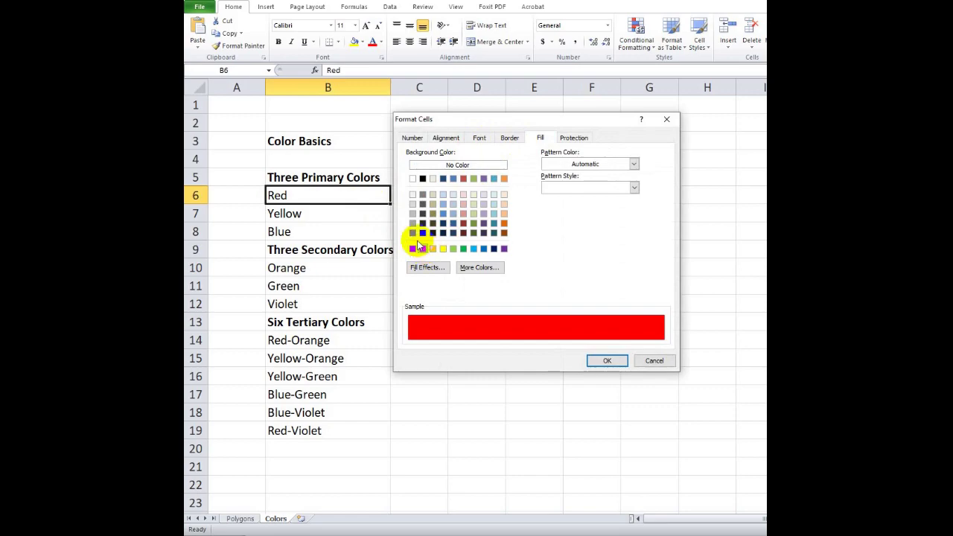
click(606, 361)
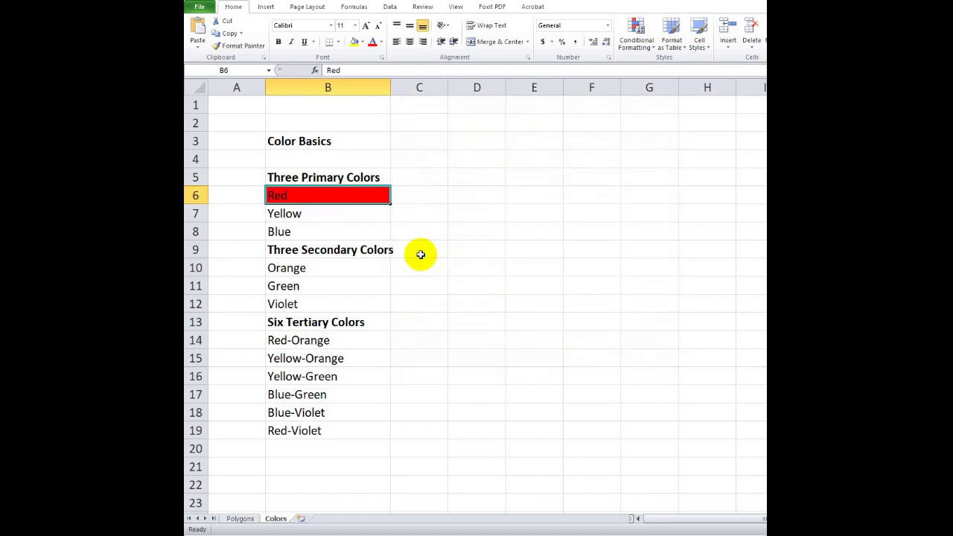
- Give the Yellow cell B7 a yellow background fill
click(352, 217)
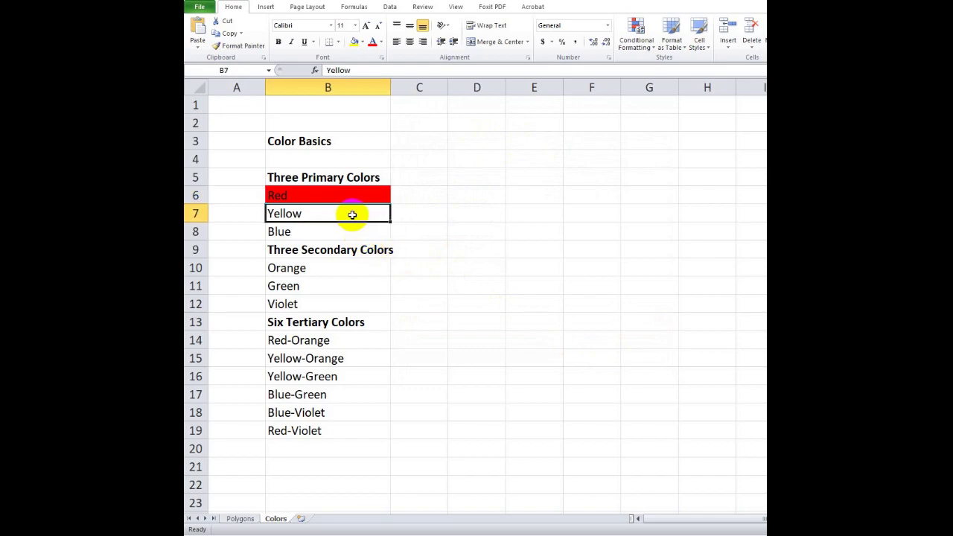
key(ctrl+1)
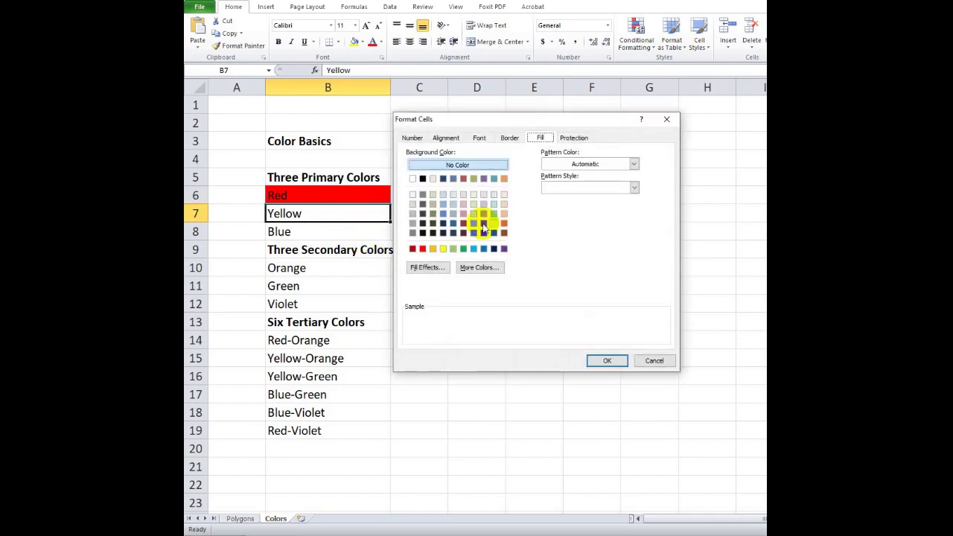
click(443, 248)
click(605, 360)
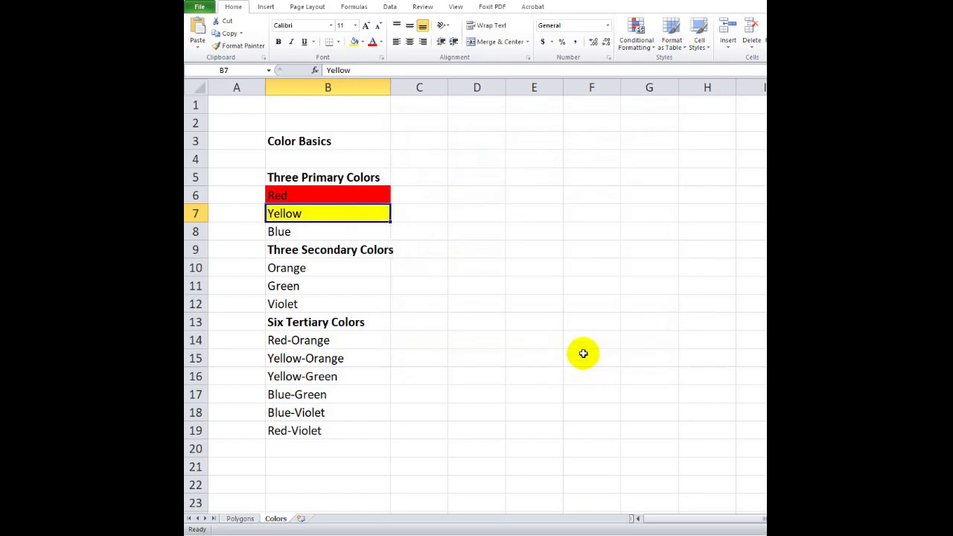
- Give the Blue cell B8 a blue fill chosen from More Colors
click(343, 232)
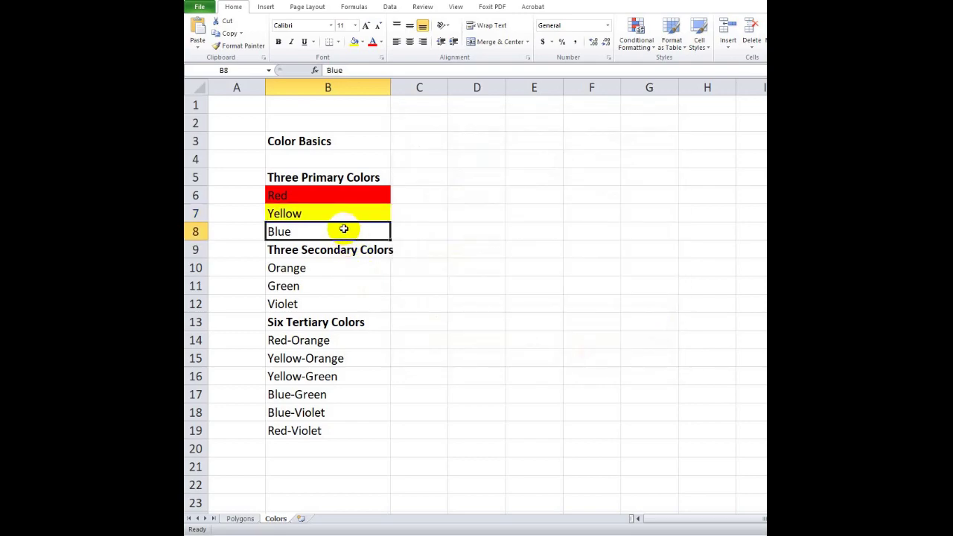
key(ctrl+1)
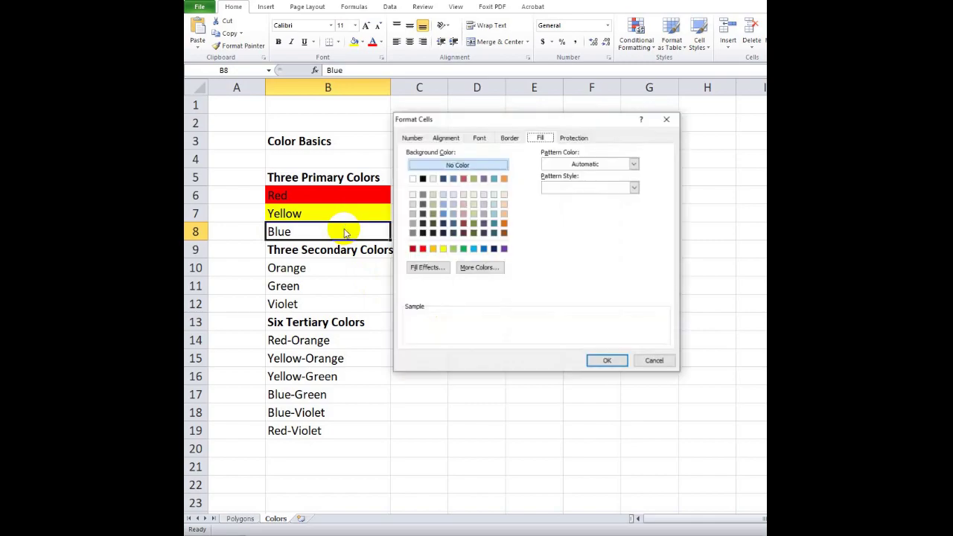
click(473, 267)
click(517, 199)
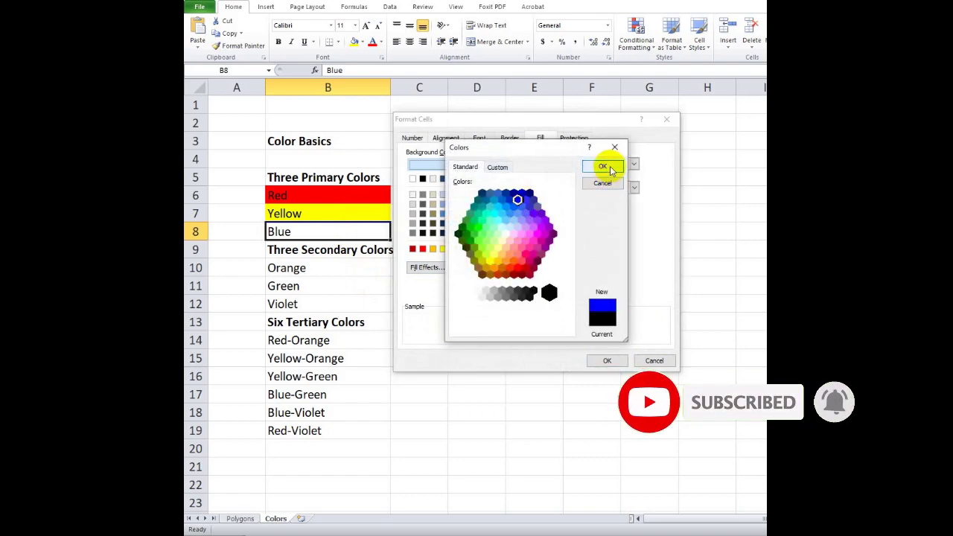
click(603, 166)
click(606, 360)
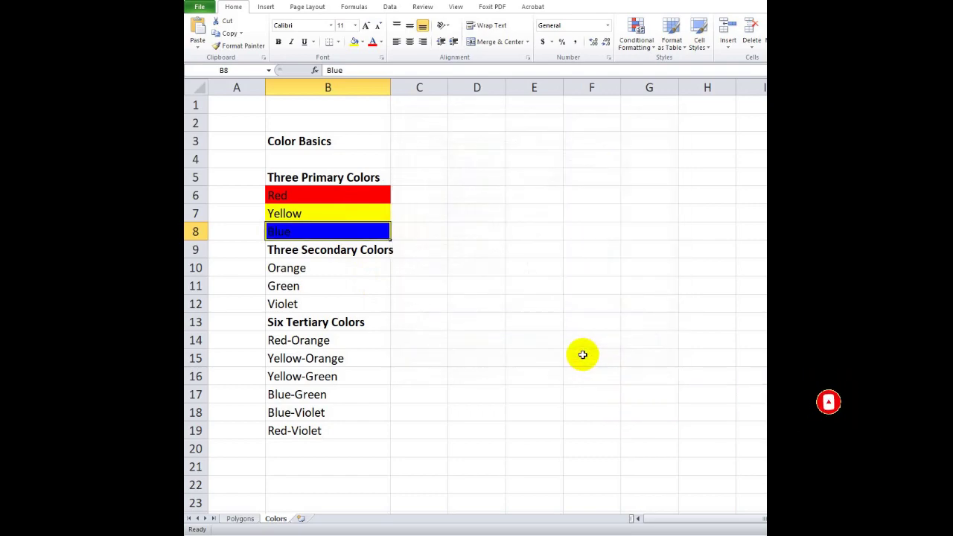
click(582, 355)
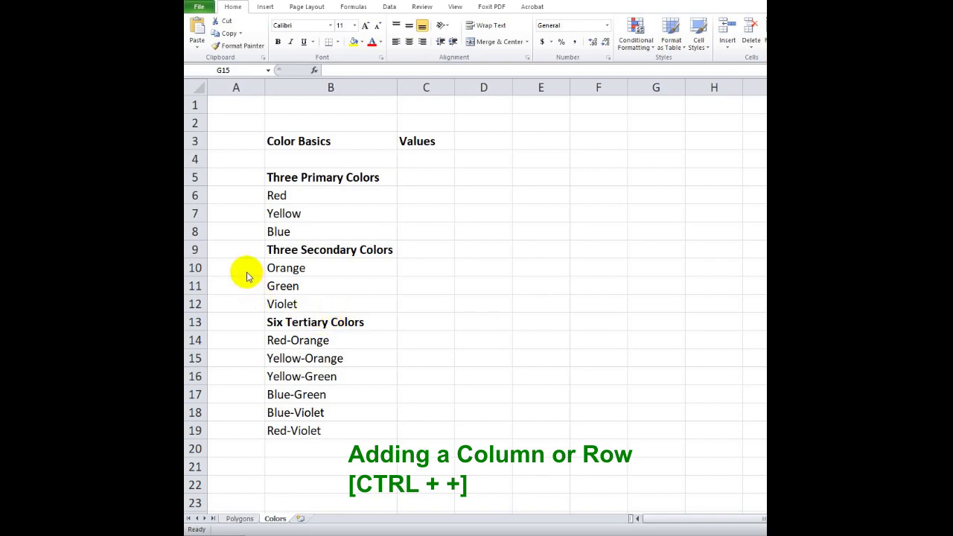
- Insert blank rows at rows 9 and 14 and a blank column C, moving Values to D3
click(196, 249)
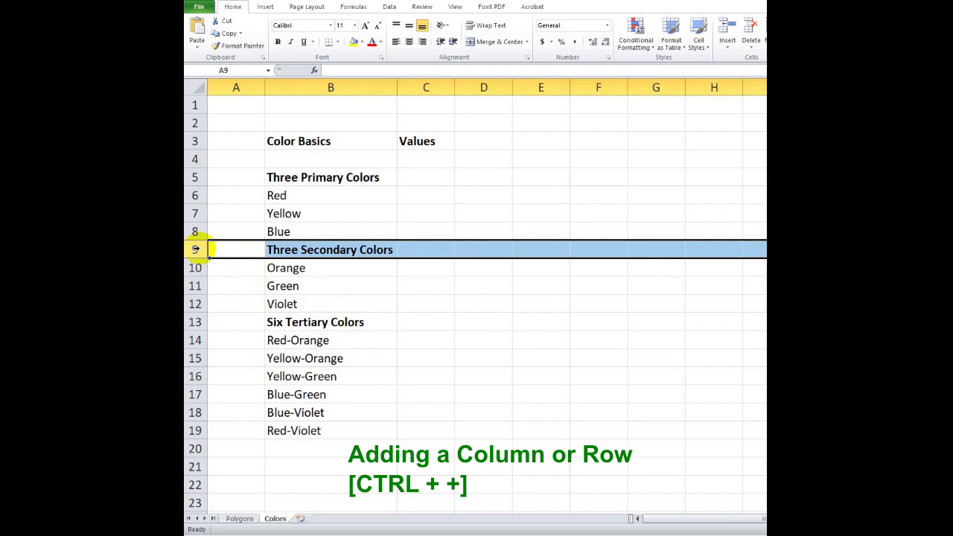
key(ctrl+plus)
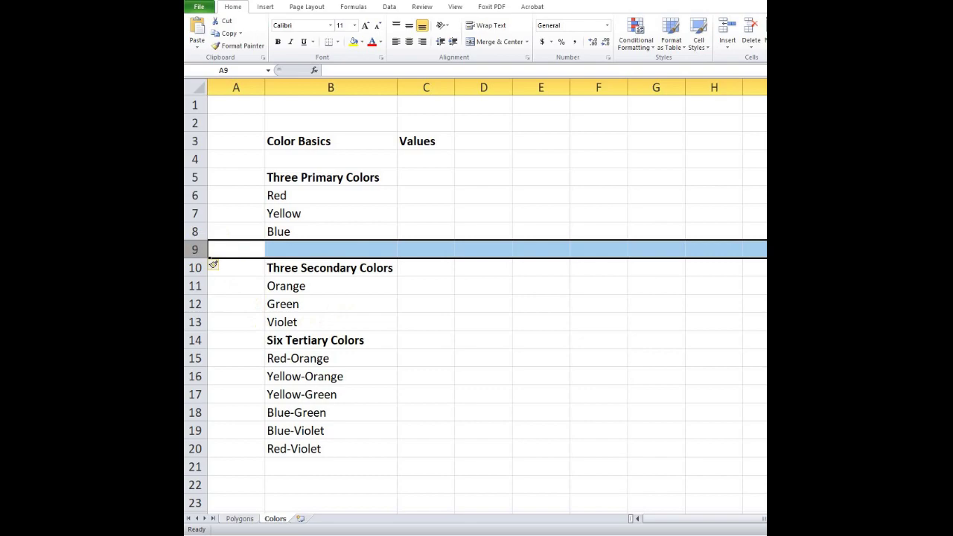
click(196, 340)
key(ctrl+plus)
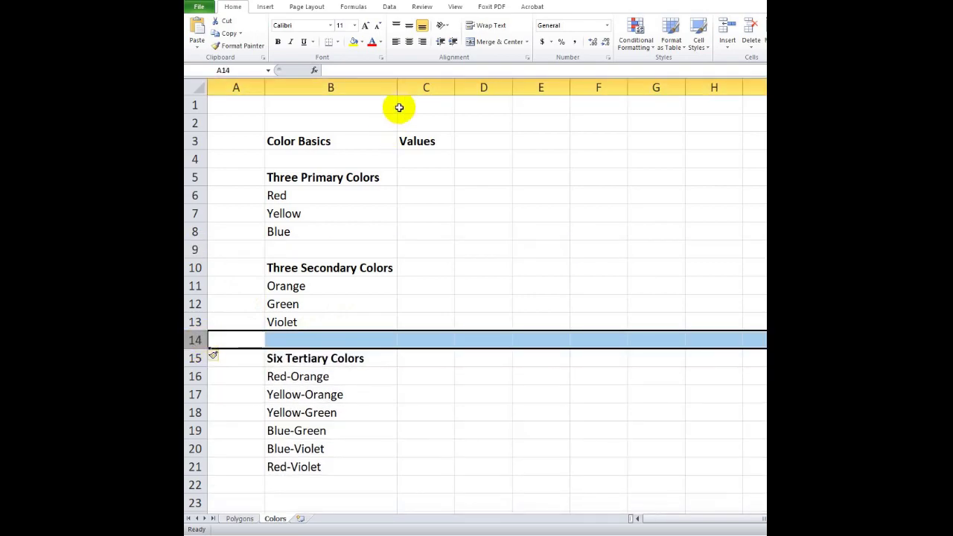
click(418, 87)
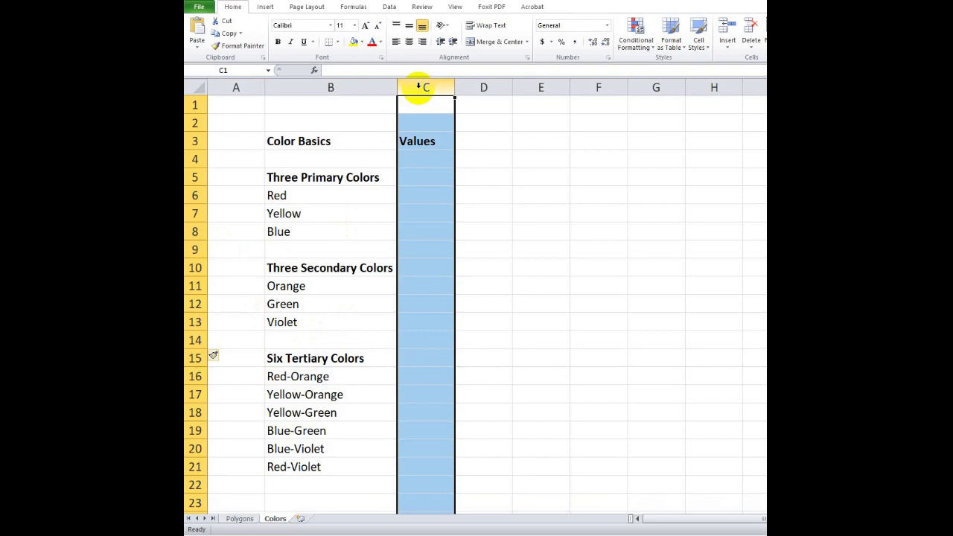
key(ctrl+plus)
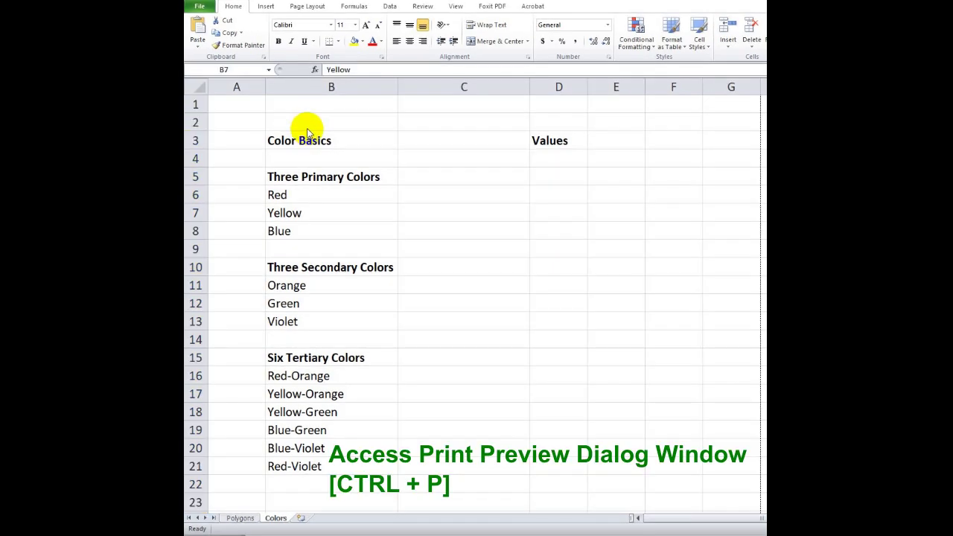
click(284, 139)
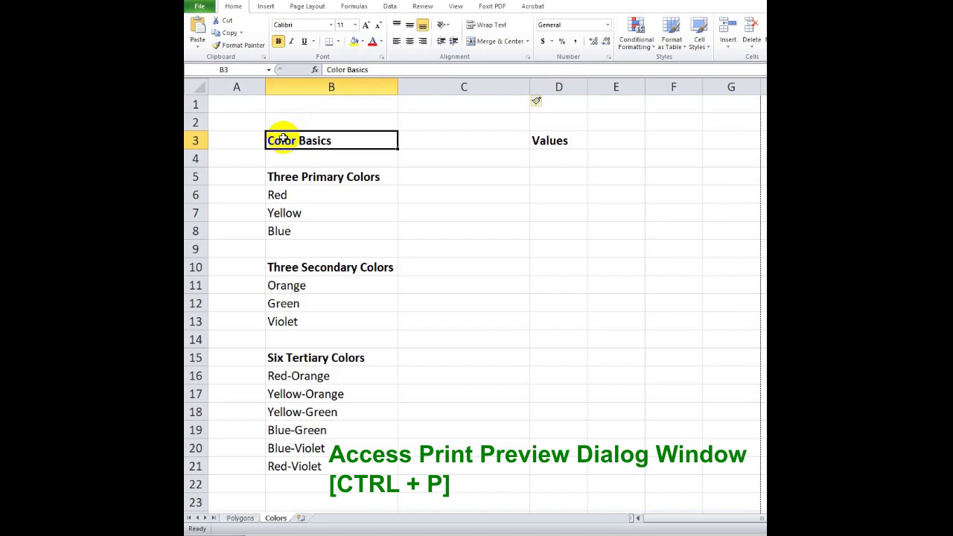
key(ctrl+p)
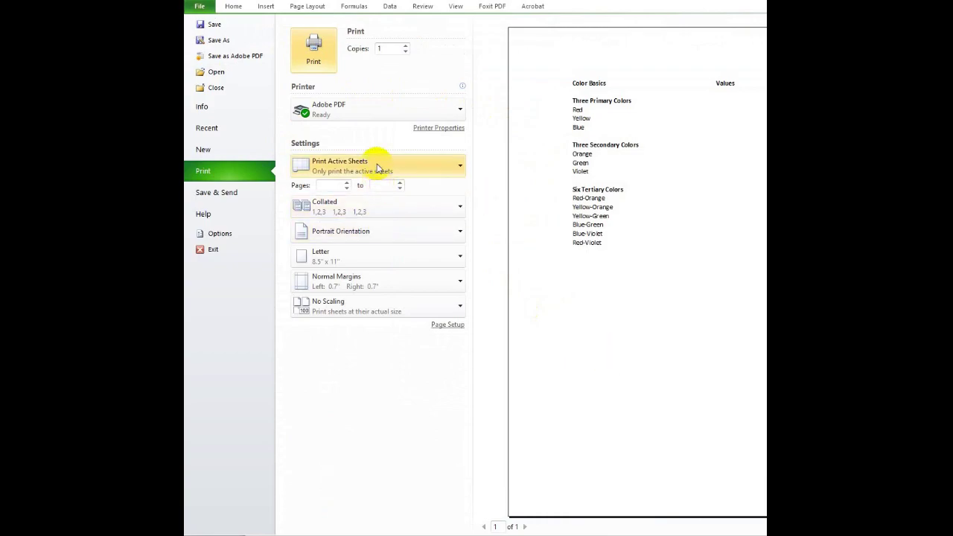
click(366, 121)
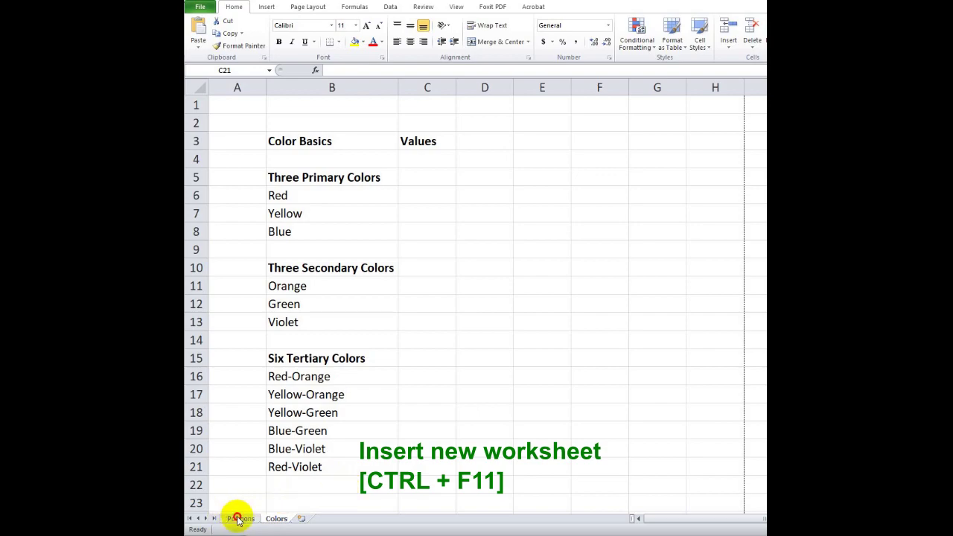
- Insert two new blank worksheets, Sheet3 and Sheet4, with Shift+F11
click(237, 519)
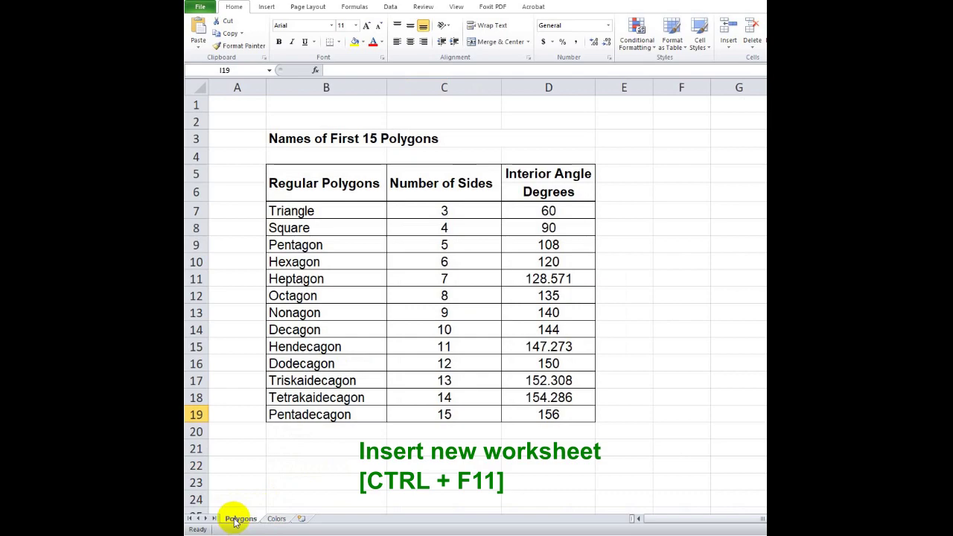
key(shift+F11)
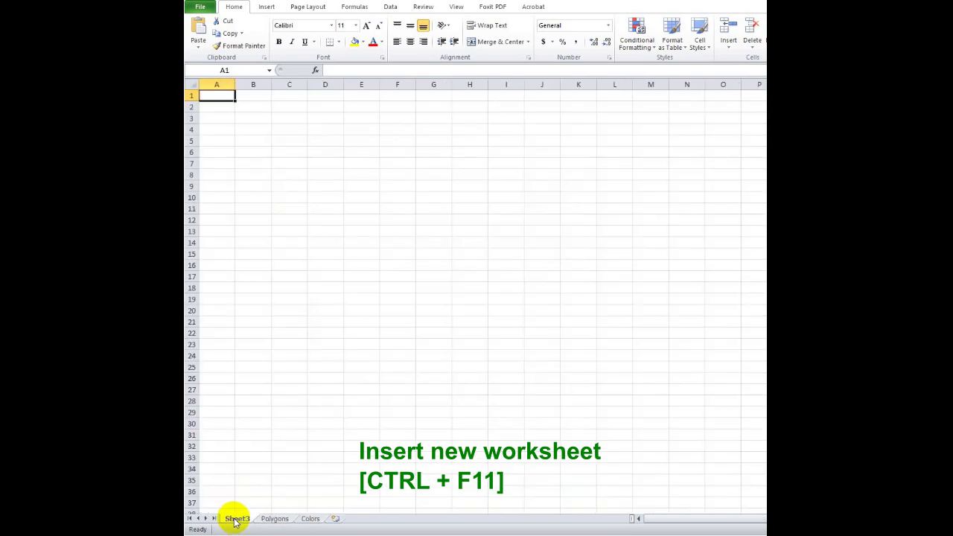
click(309, 518)
key(shift+F11)
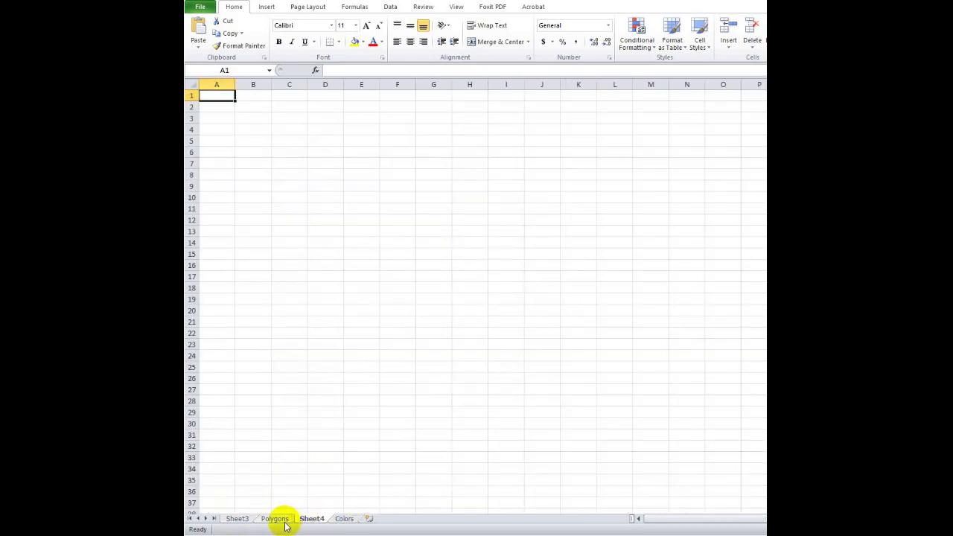
- Order the tabs Polygons, Colors, Sheet3, Sheet4 and show Sheet4
click(271, 518)
drag(270, 518, 218, 518)
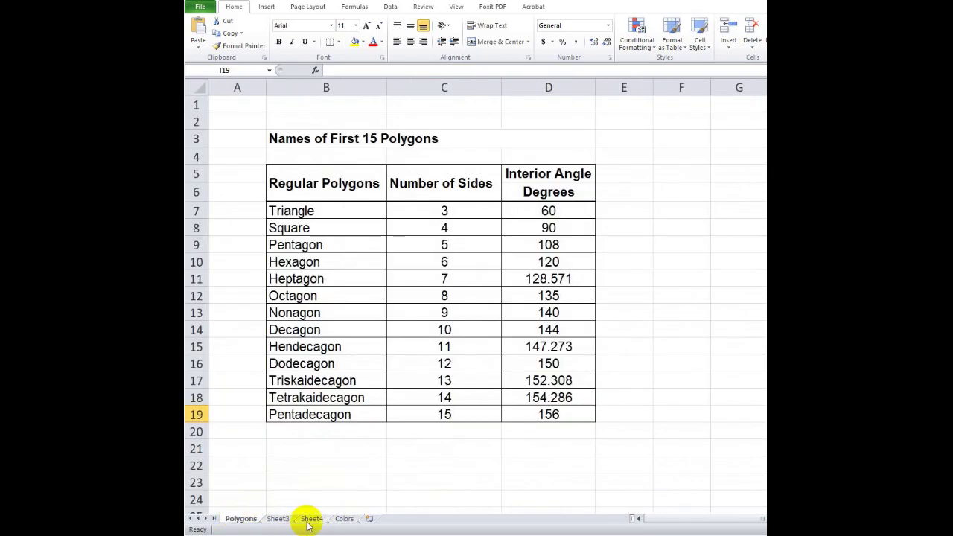
click(345, 518)
drag(320, 521, 275, 519)
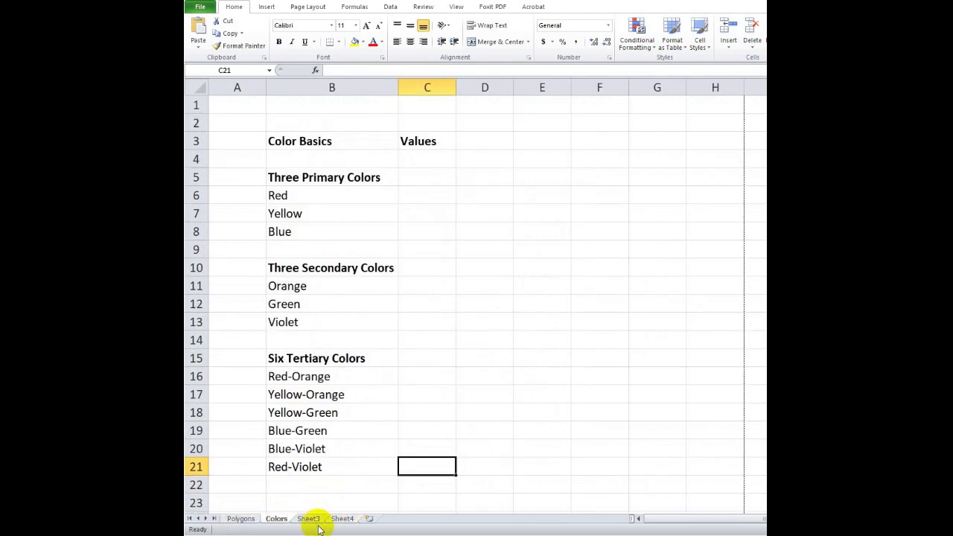
click(311, 519)
click(343, 519)
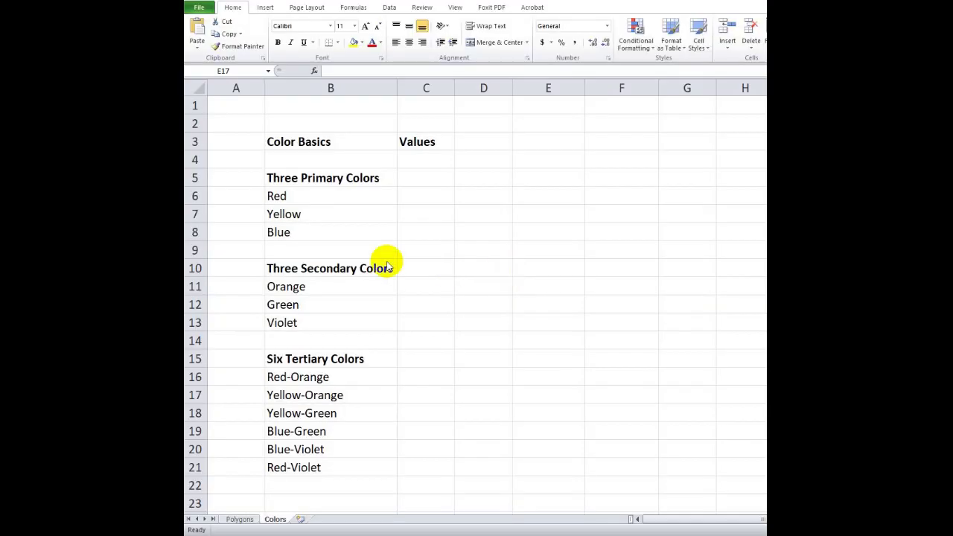
click(228, 138)
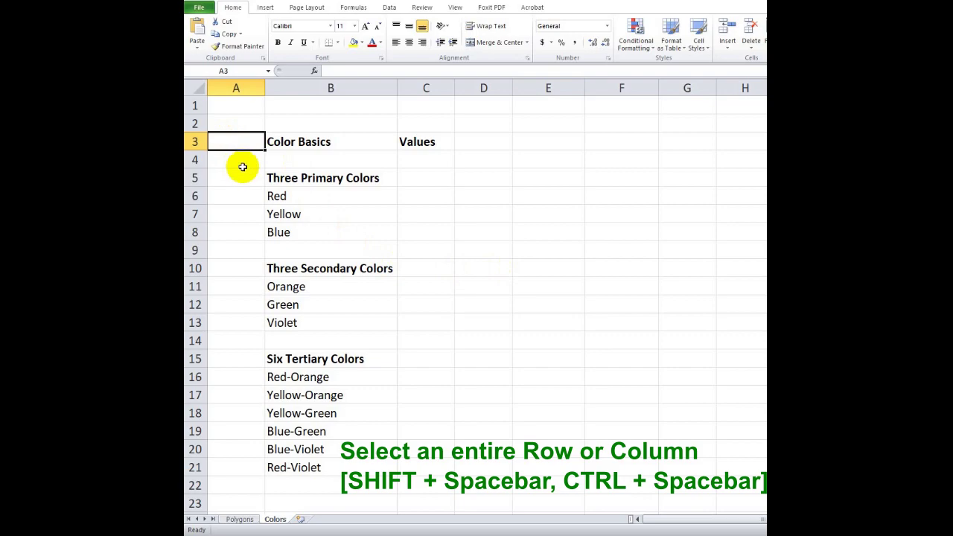
key(shift+space)
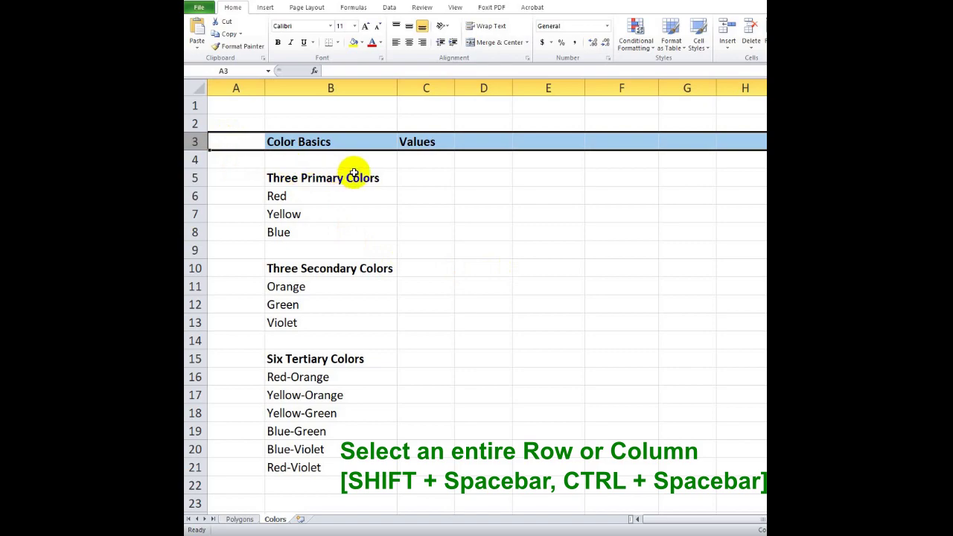
click(395, 165)
click(422, 110)
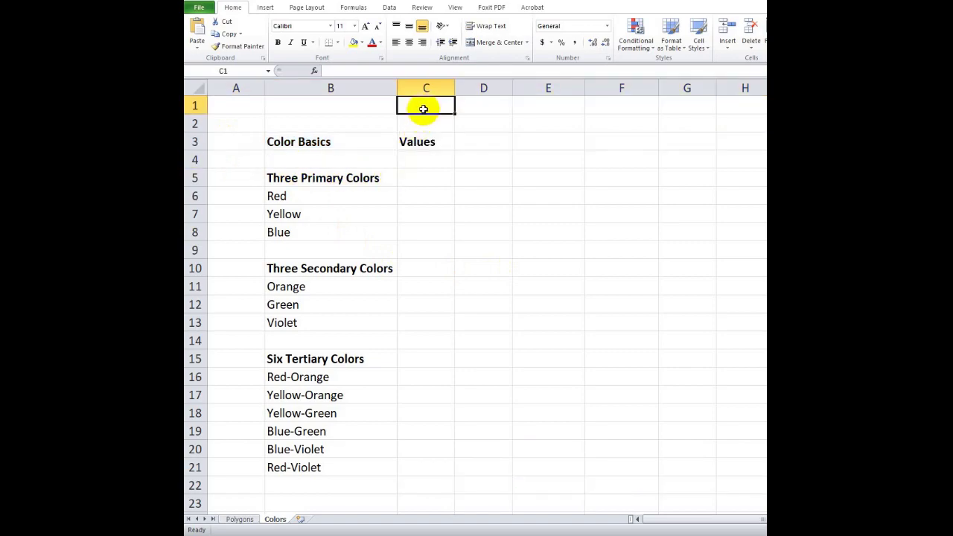
key(ctrl+space)
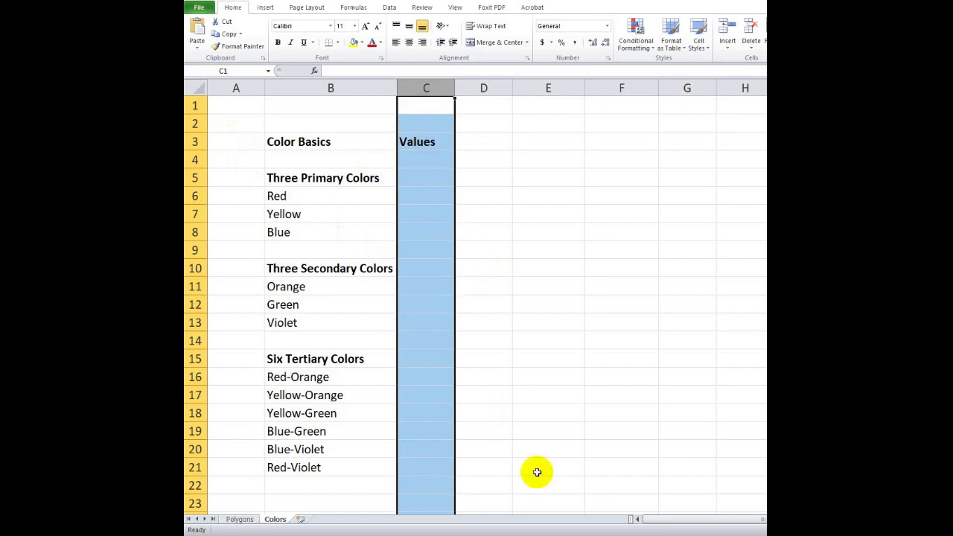
click(539, 411)
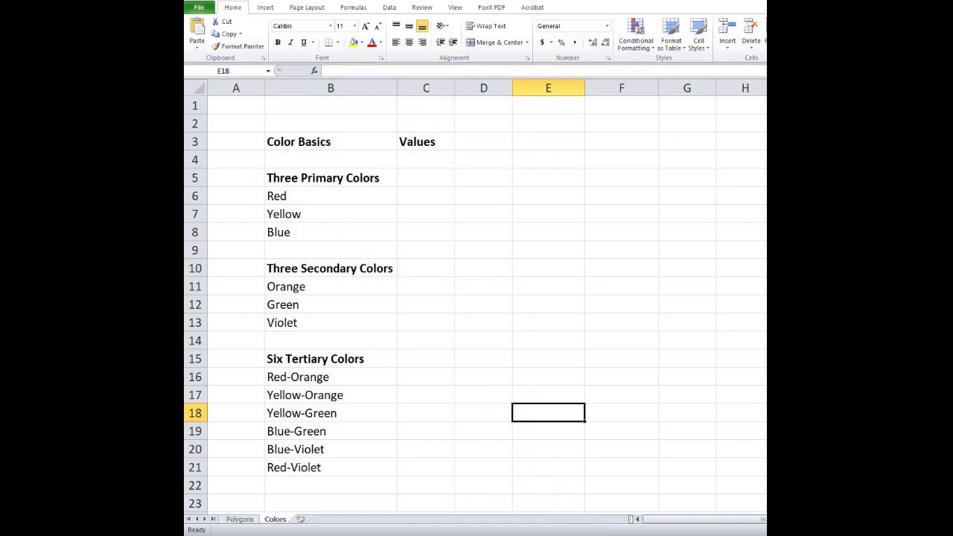